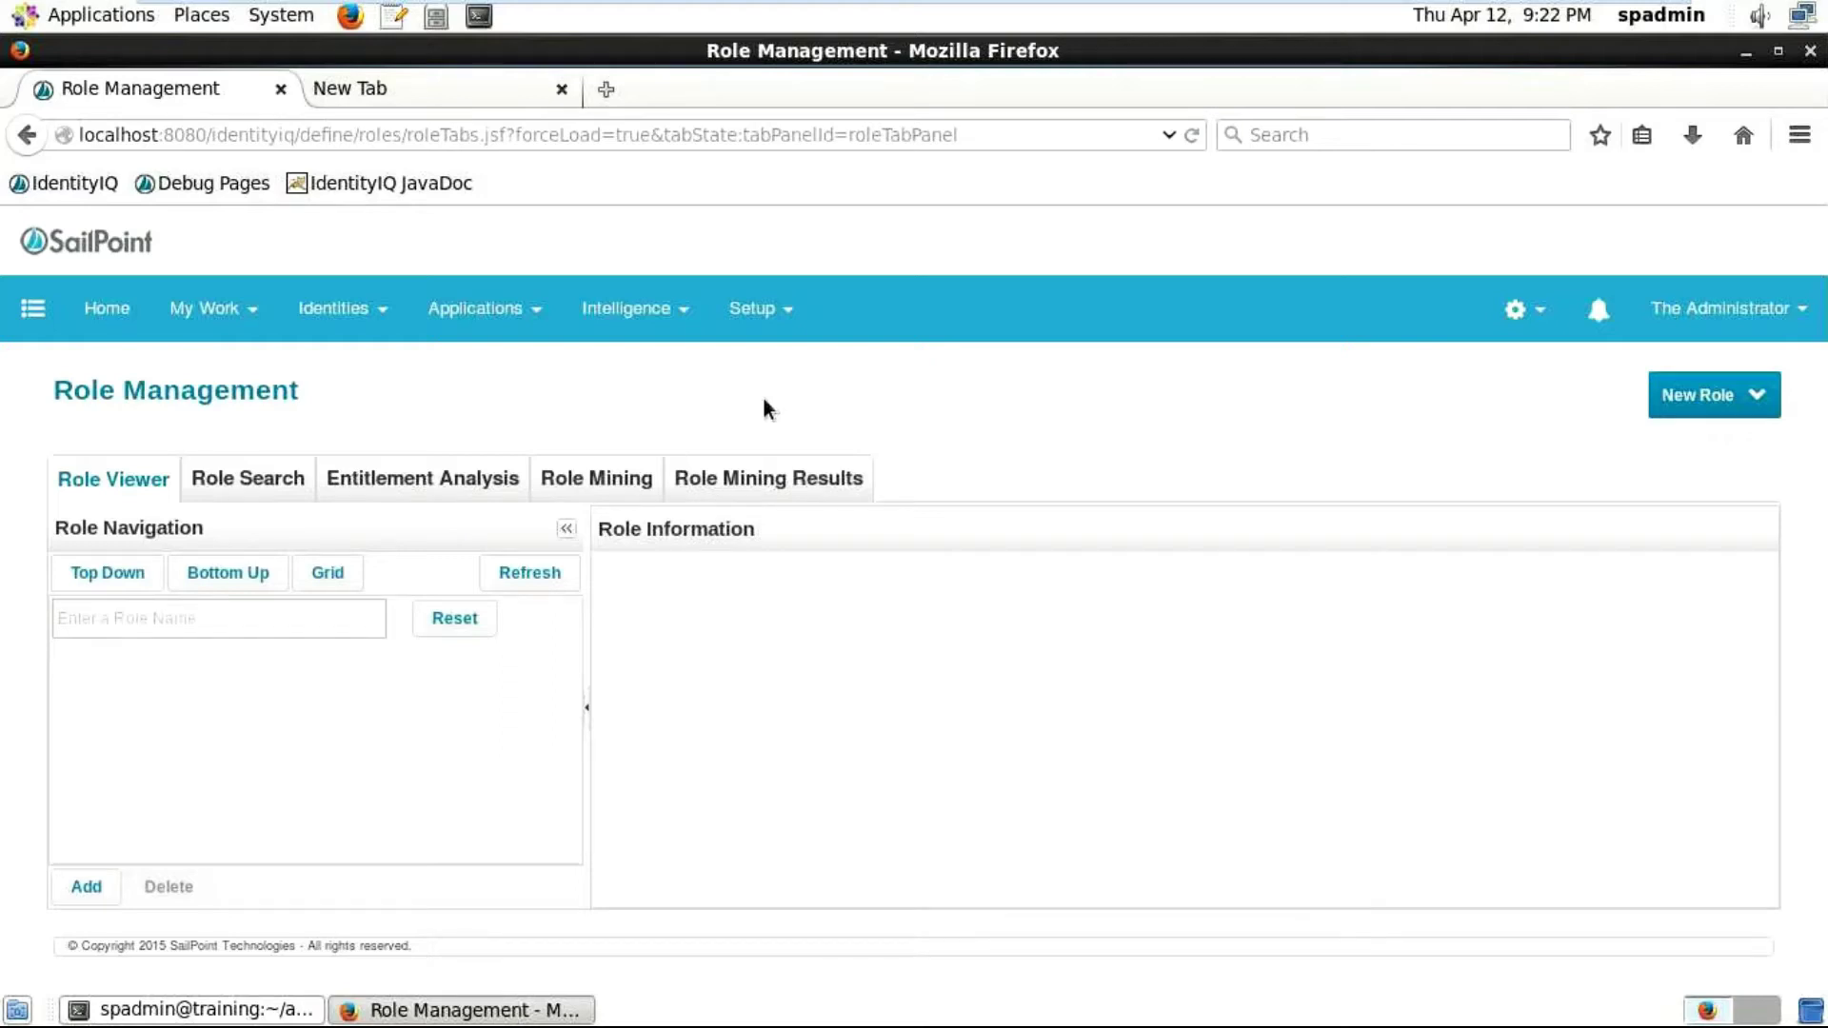
Step: Start a new plain Role from Role Management's New Role menu
left_click(1750, 396)
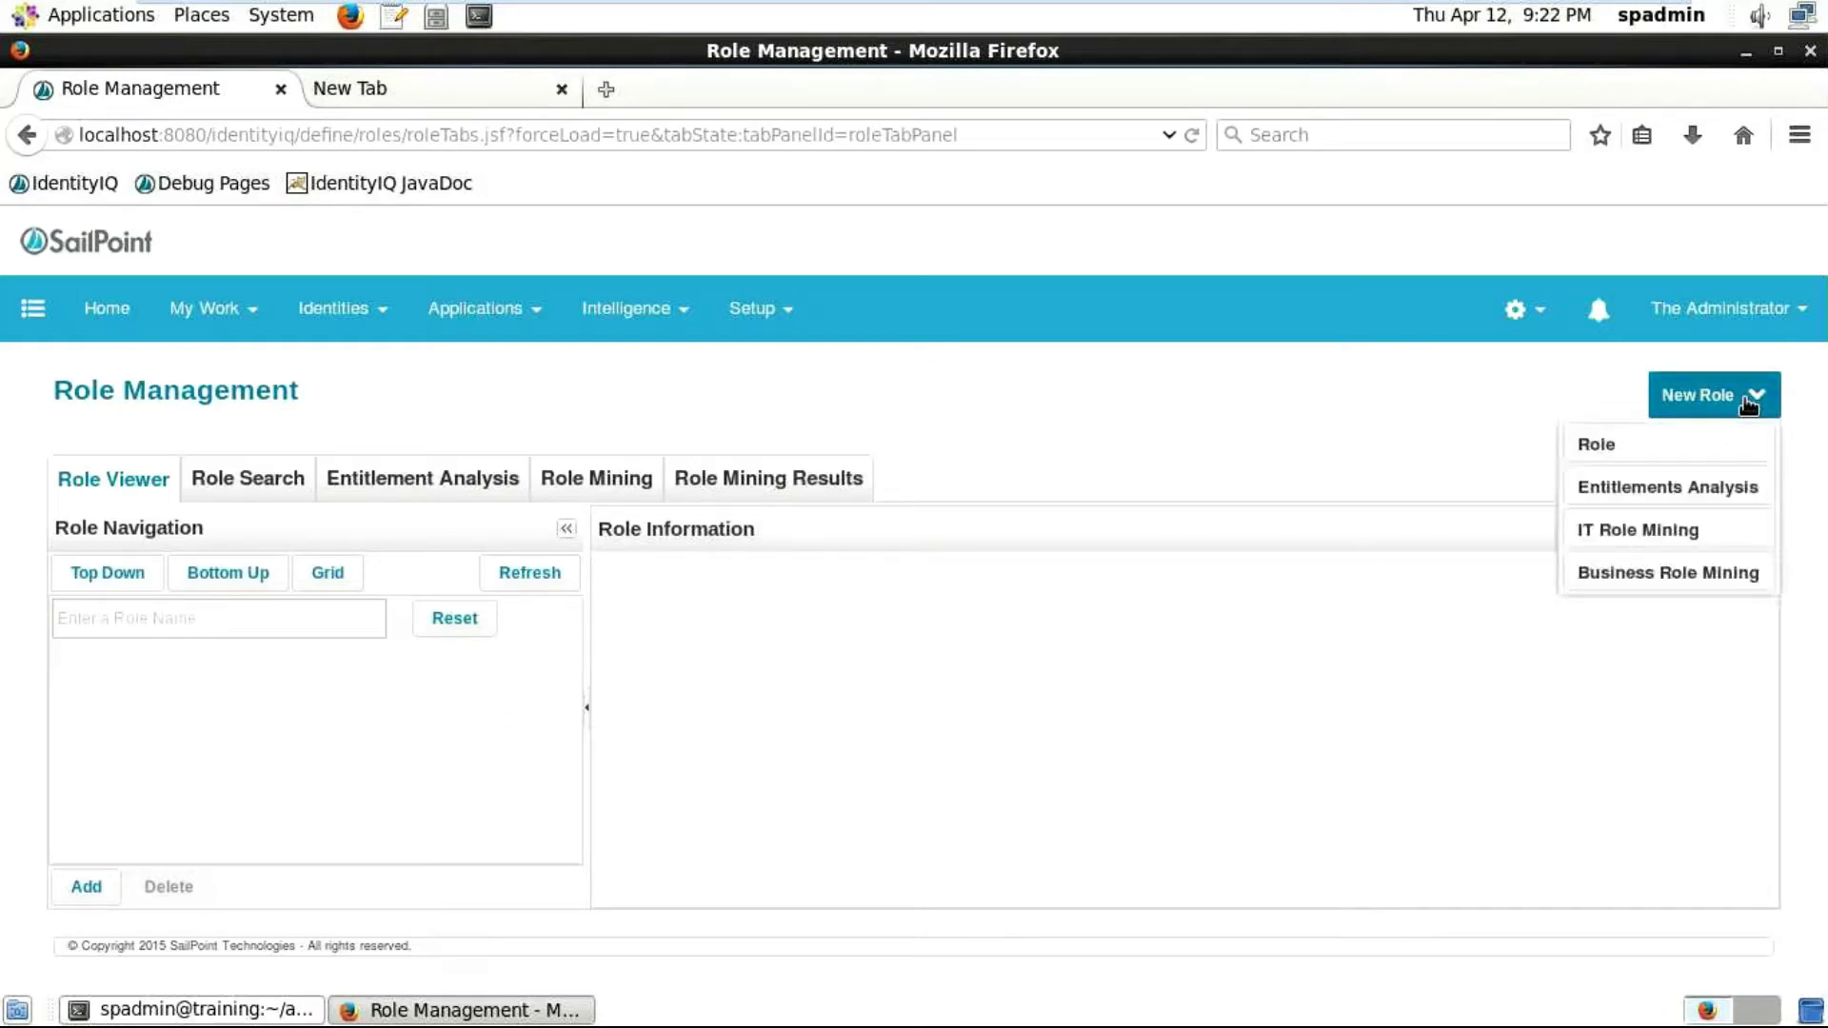
left_click(1704, 451)
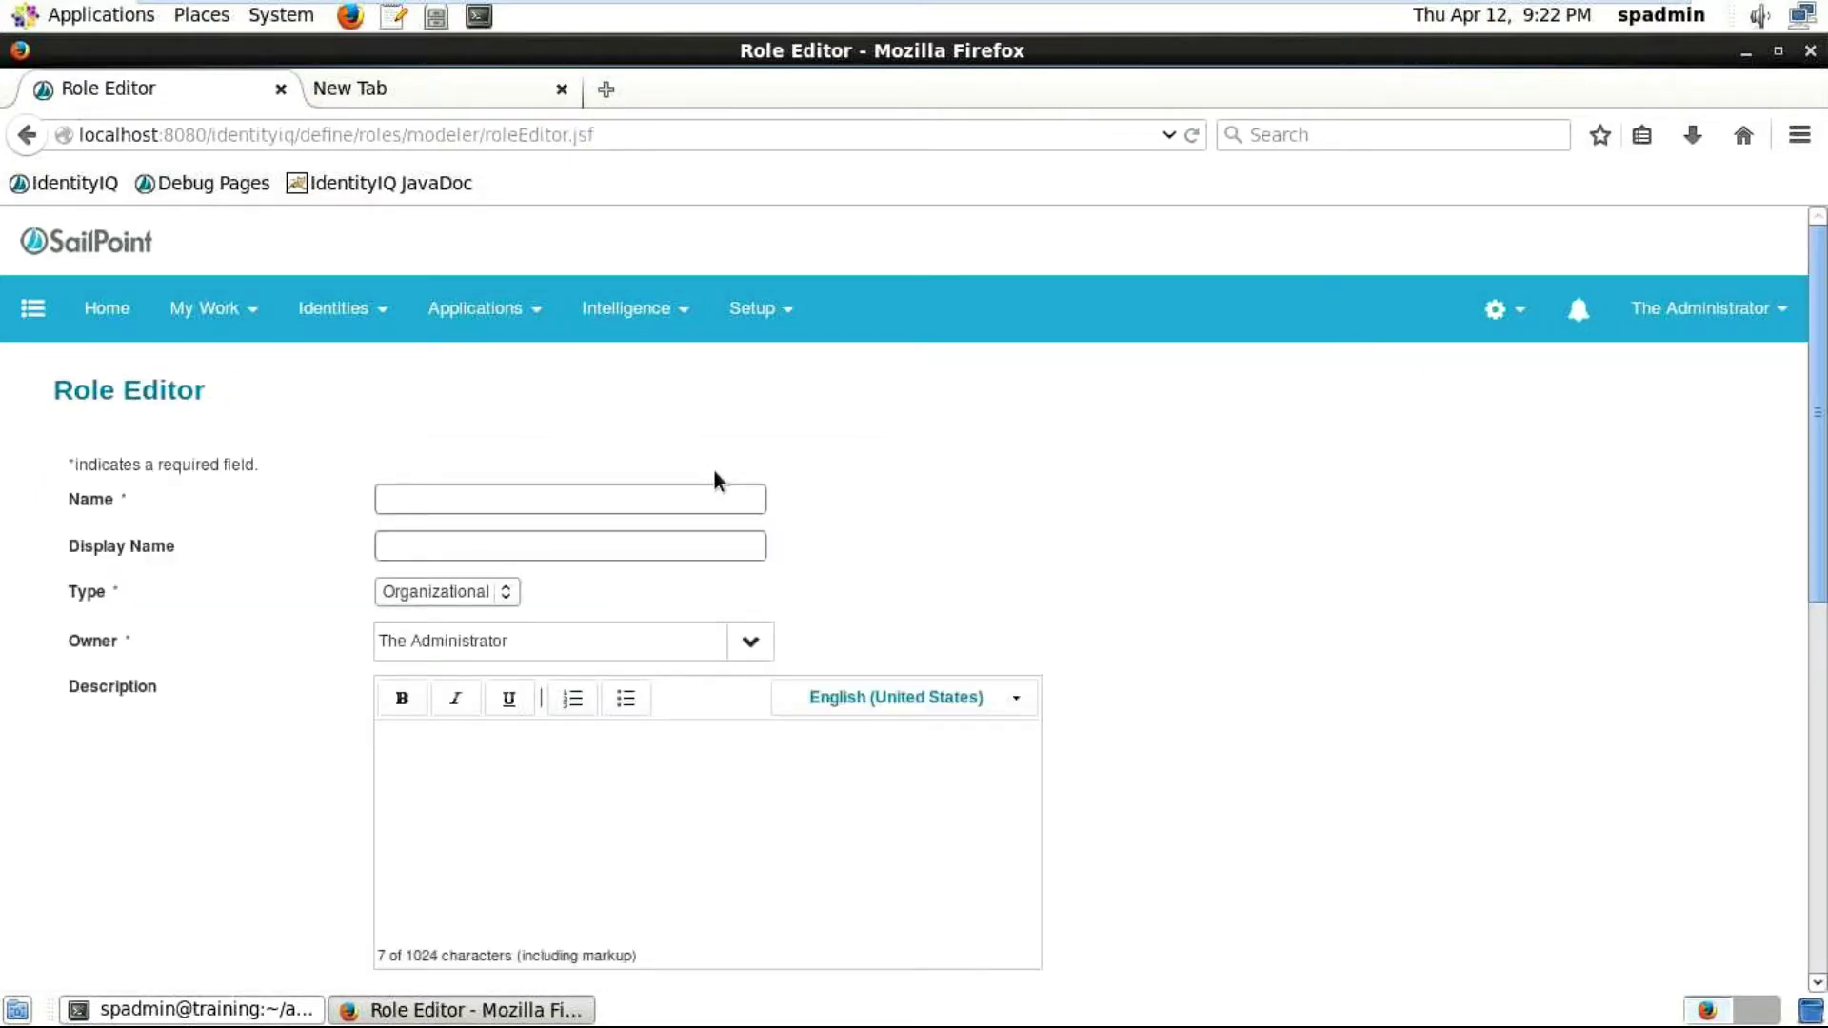
left_click(505, 594)
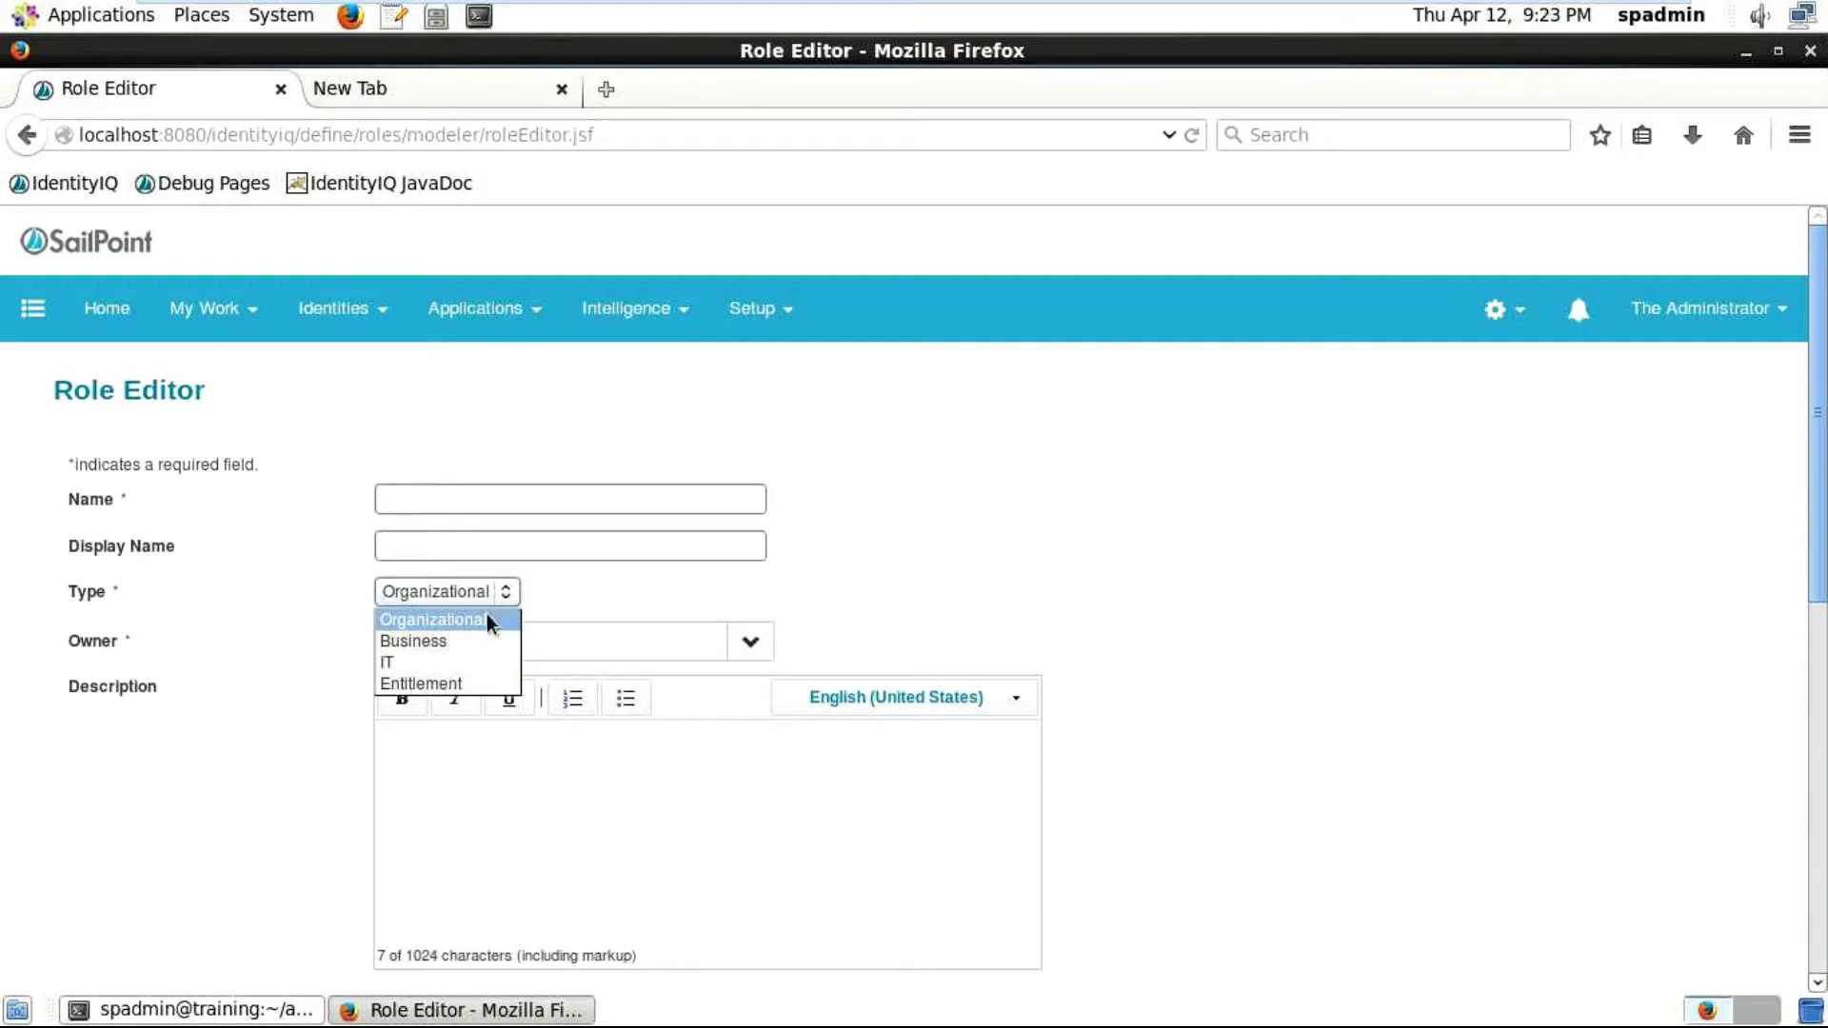
left_click(485, 617)
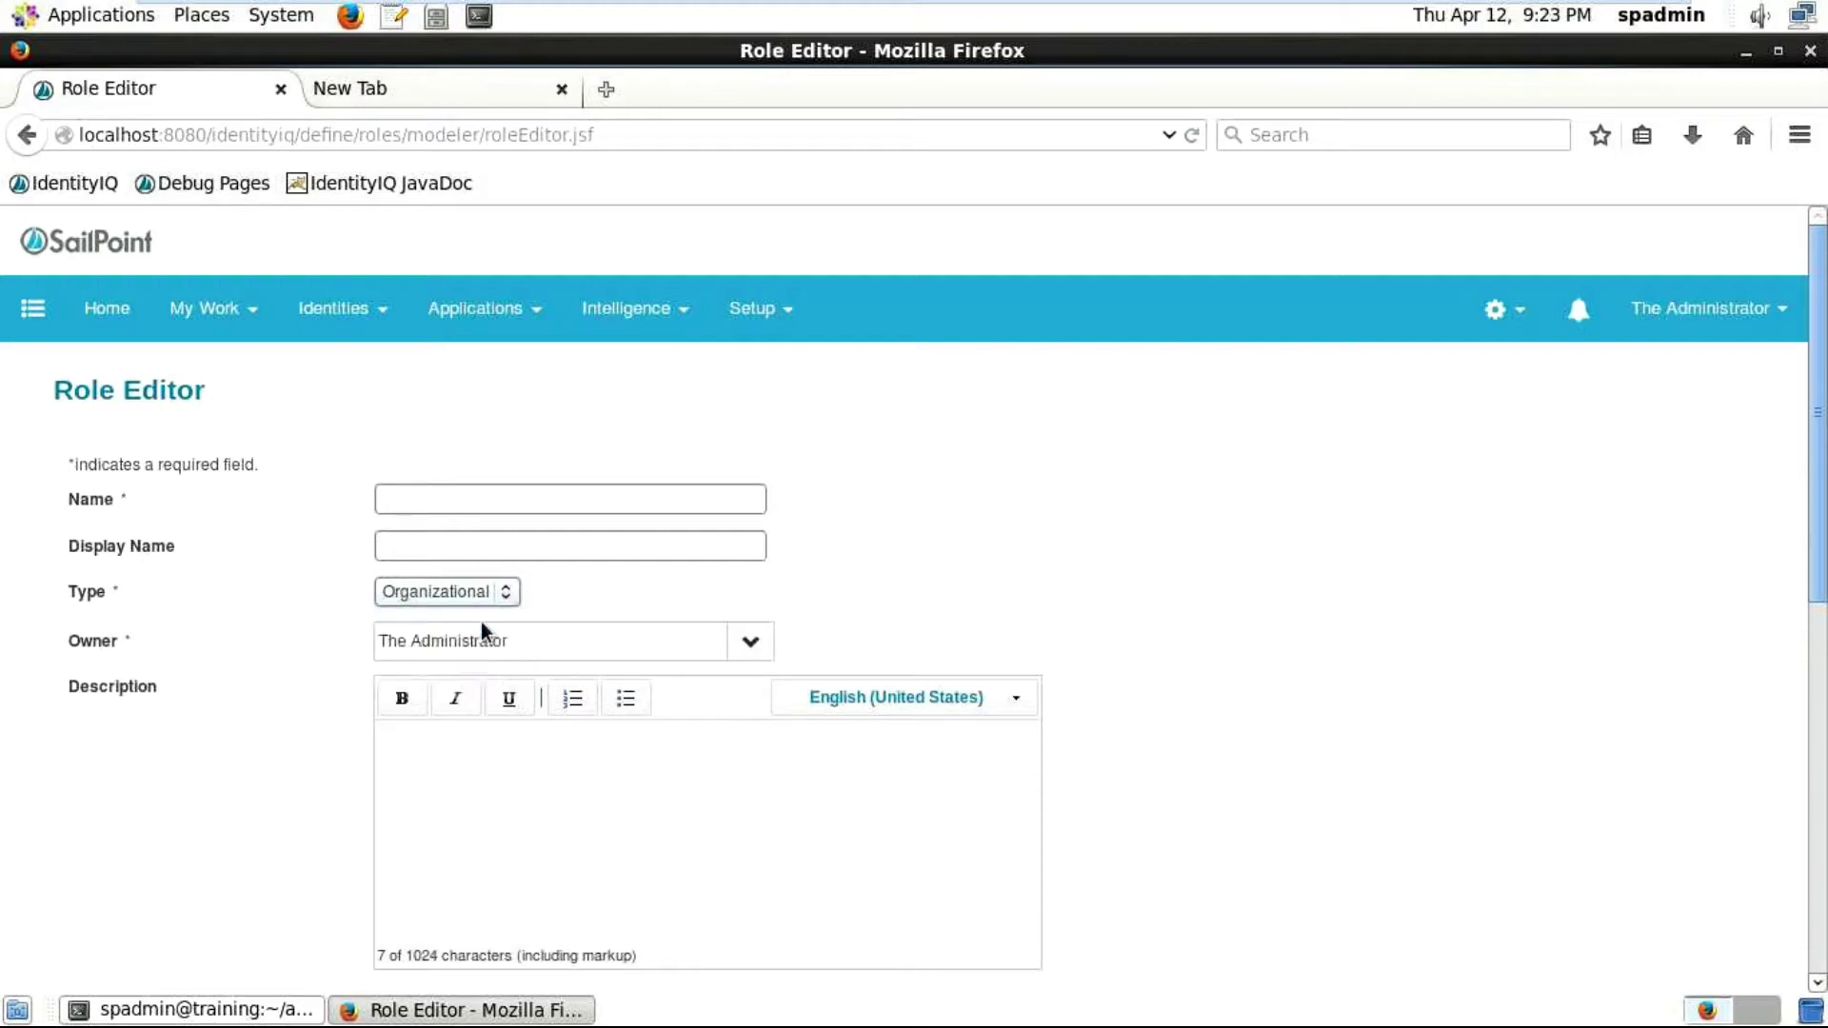
left_click(526, 497)
Step: Enter OrganizationalRole as the role's Name and Display Name and submit the role
type("OrganizationalRole")
key("Tab")
type("OrganizationalRole")
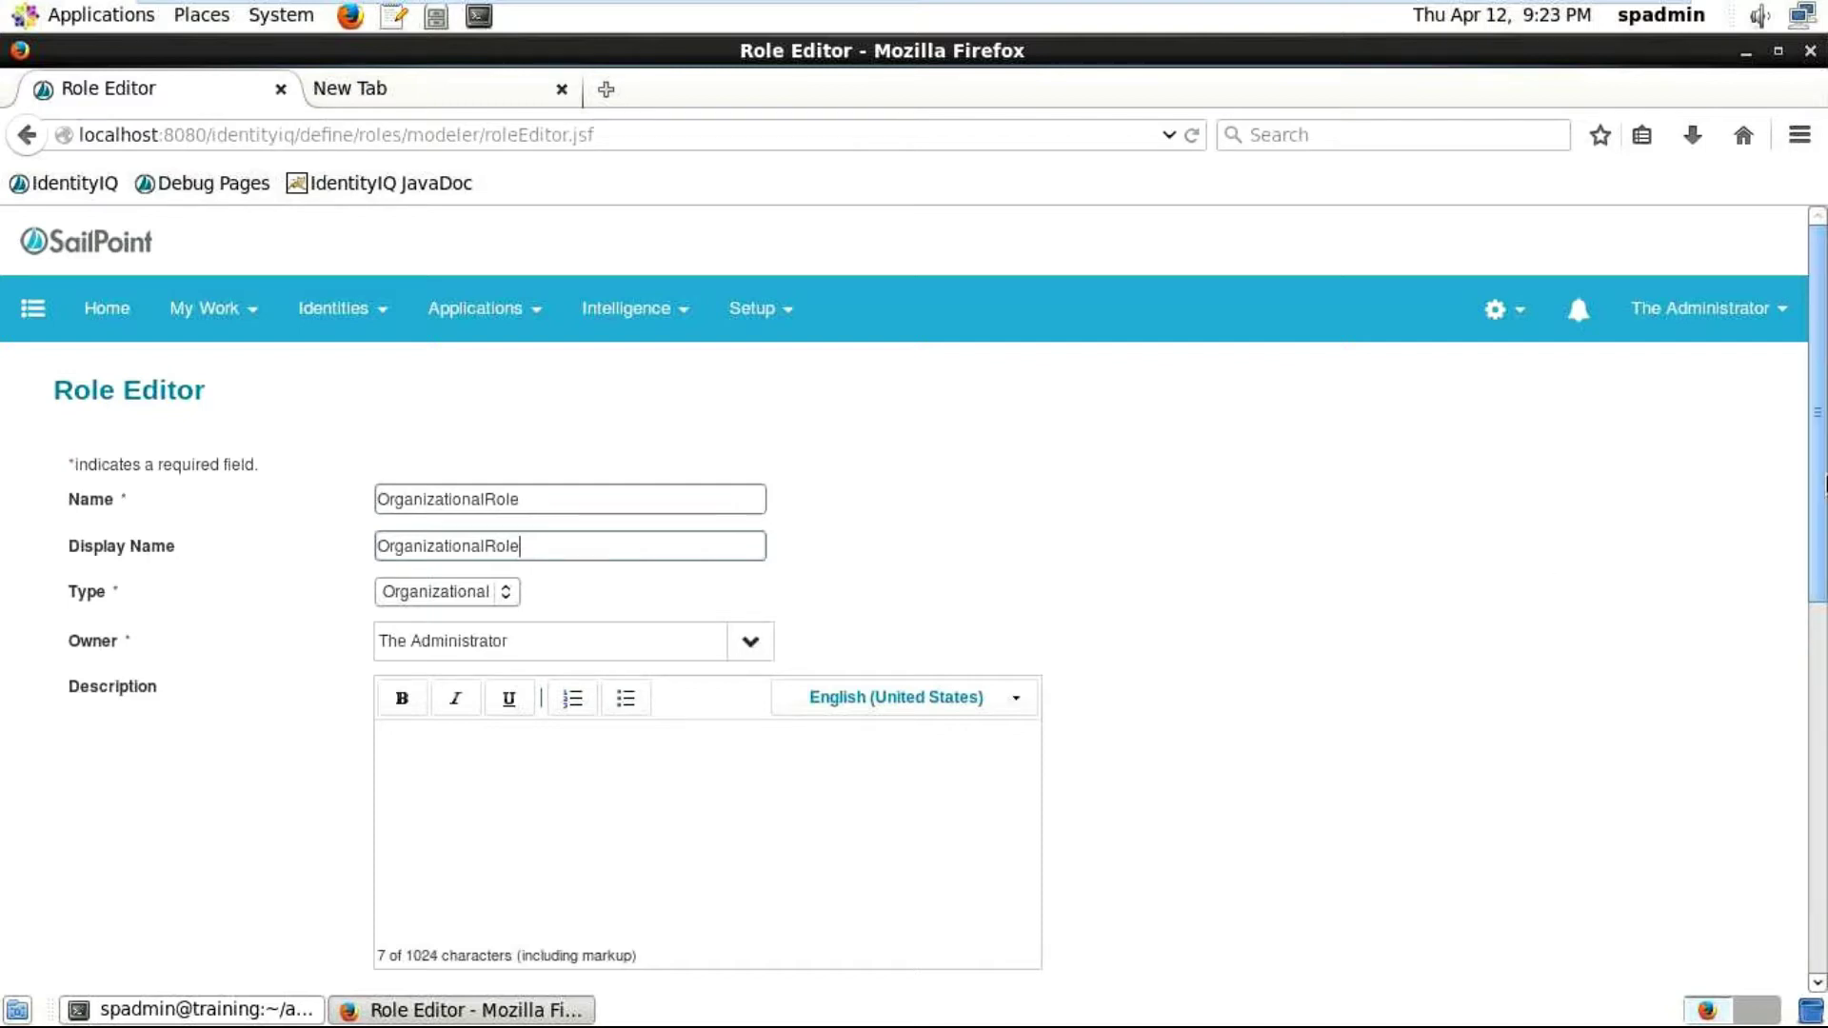
scroll(1822, 483, "down", 3)
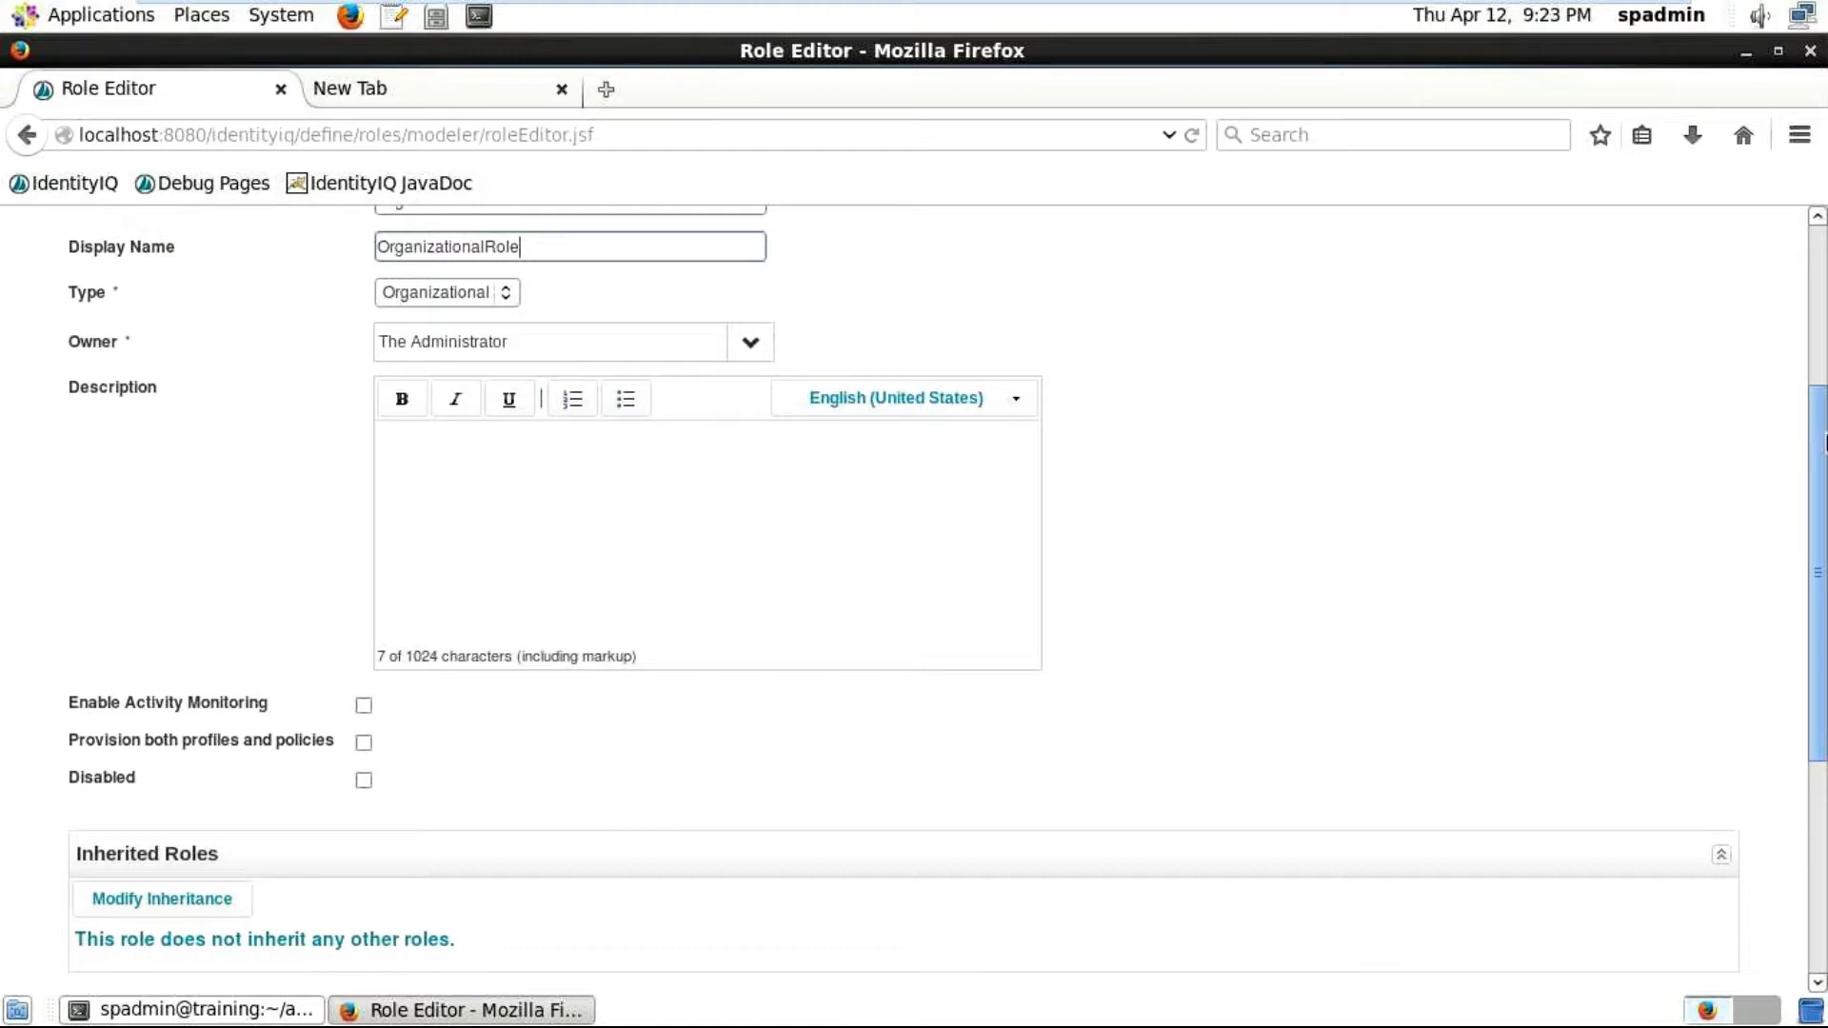
scroll(1820, 562, "down", 2)
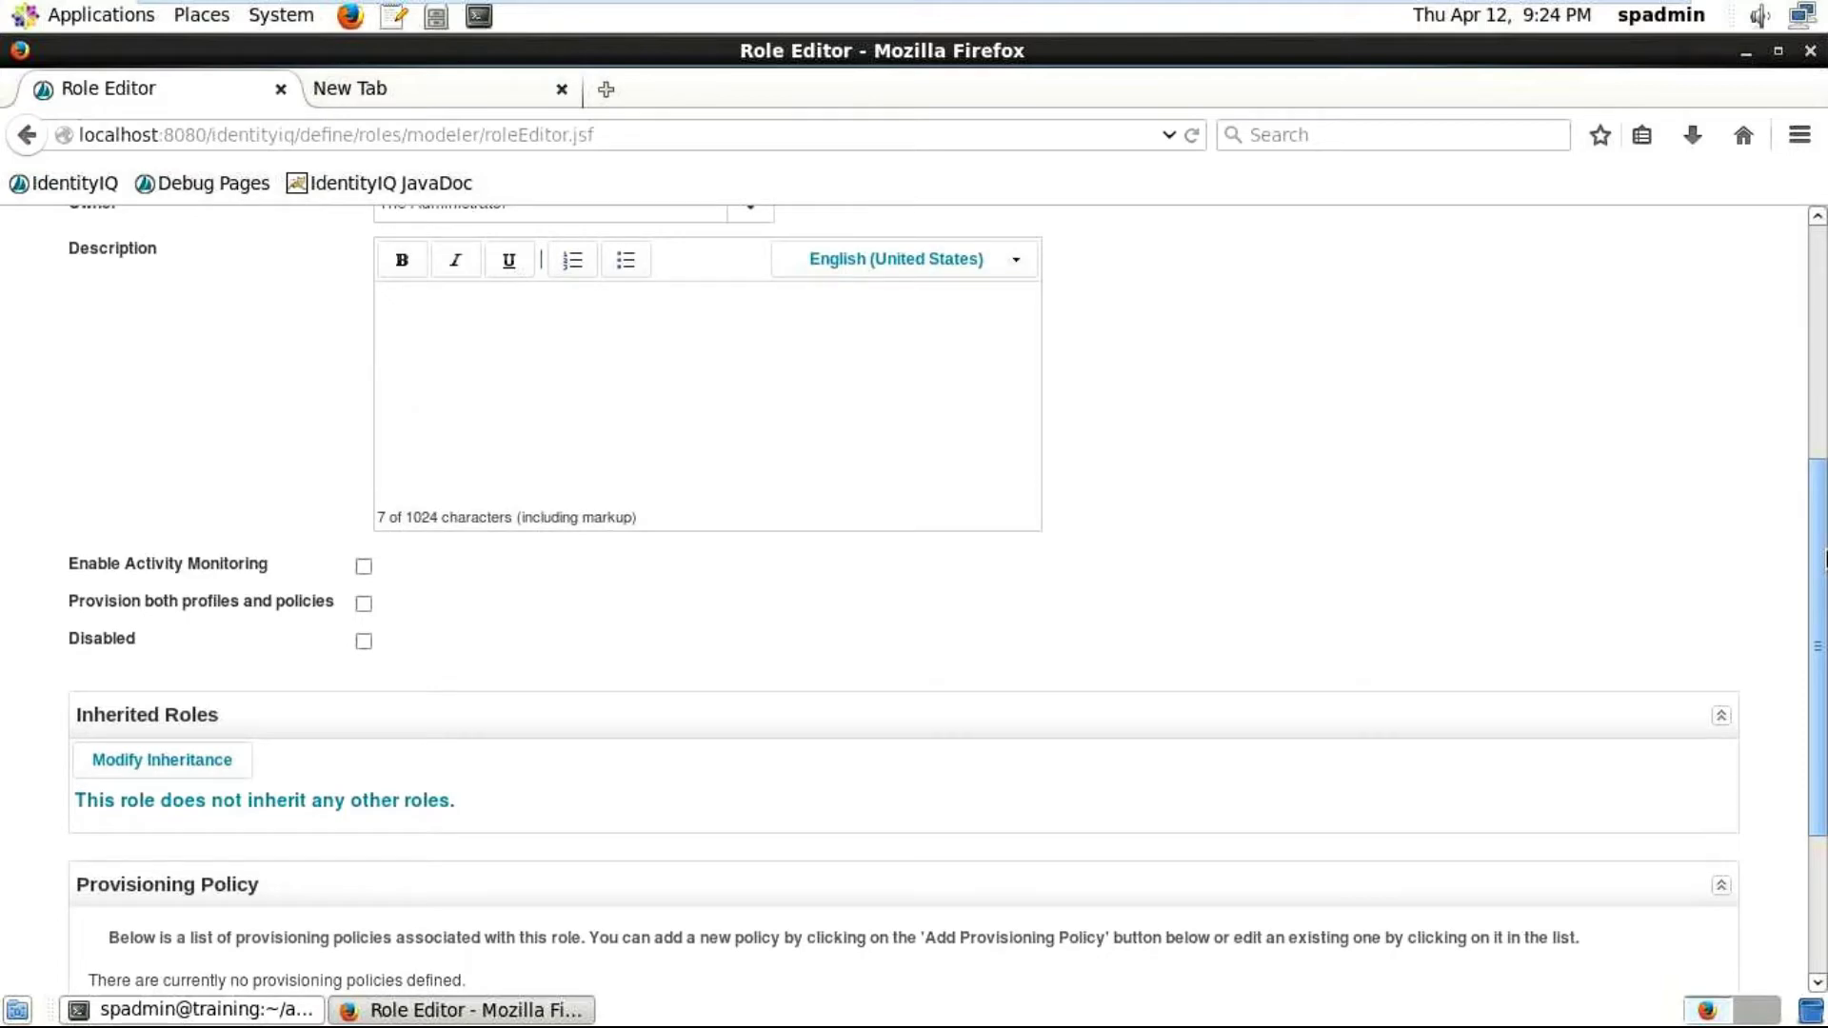
scroll(1823, 559, "down", 2)
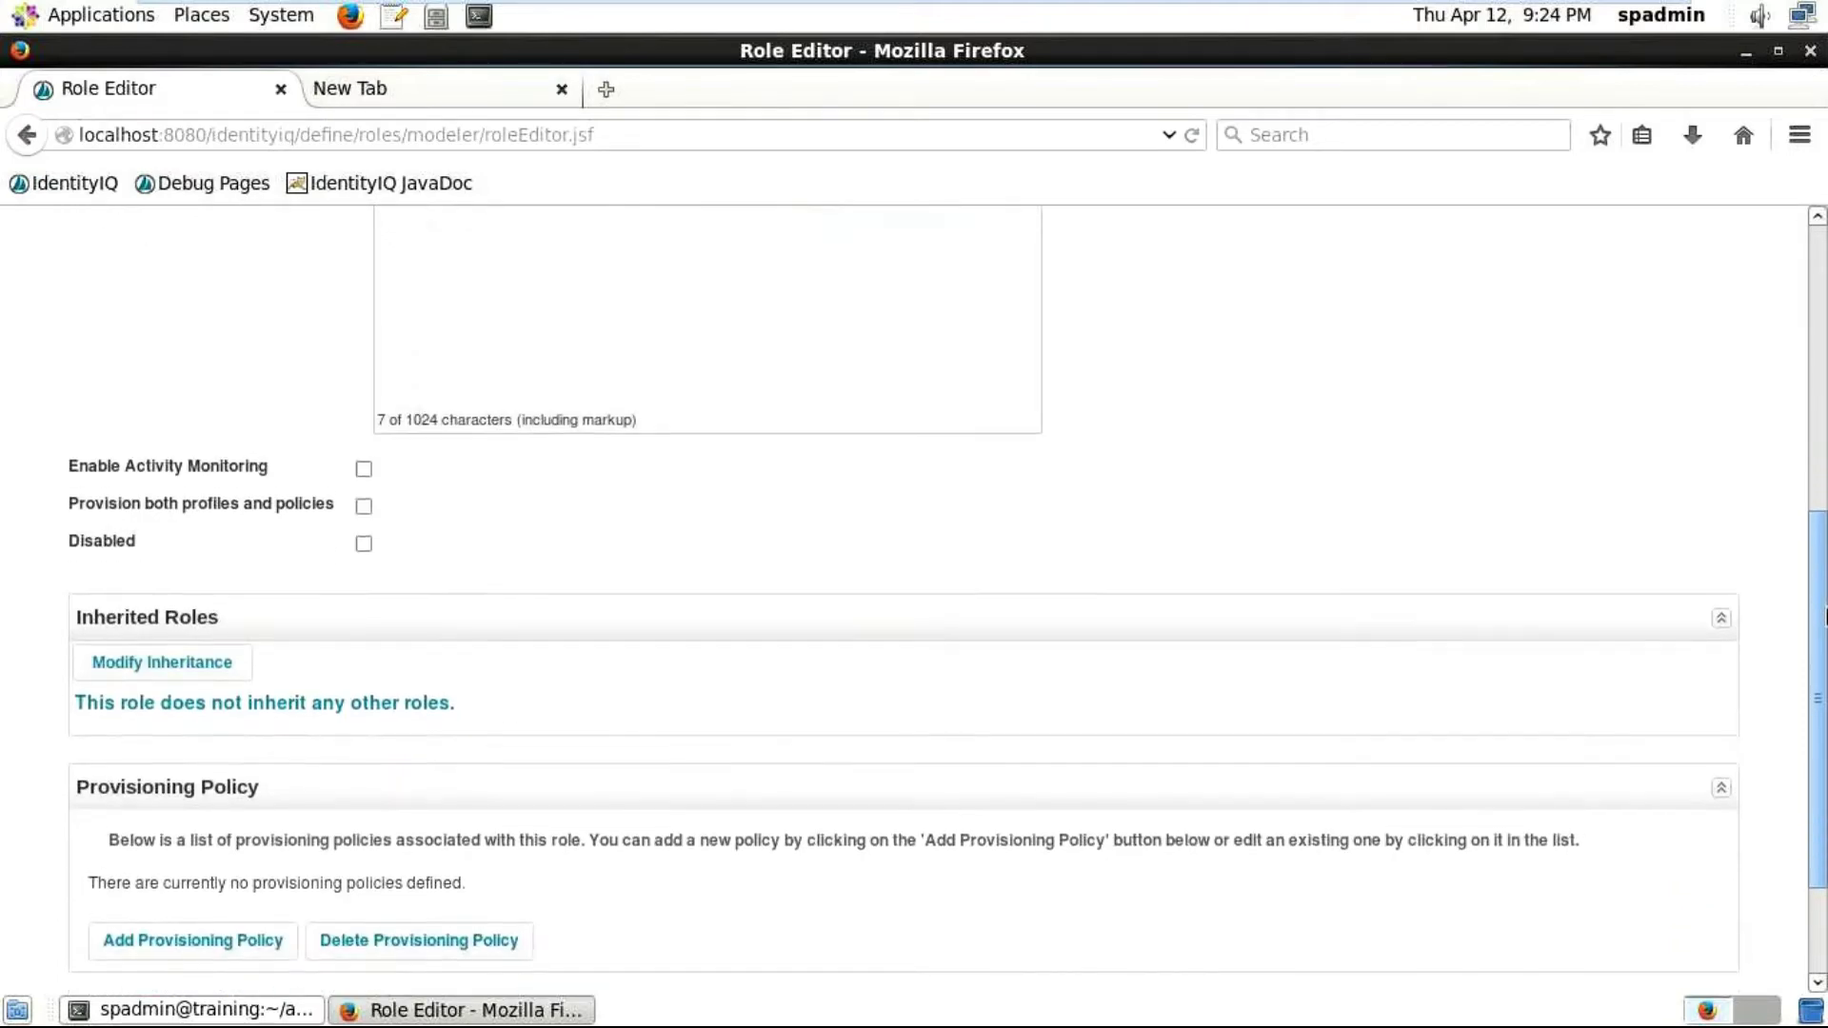
scroll(1823, 645, "down", 1)
scroll(1824, 646, "down", 1)
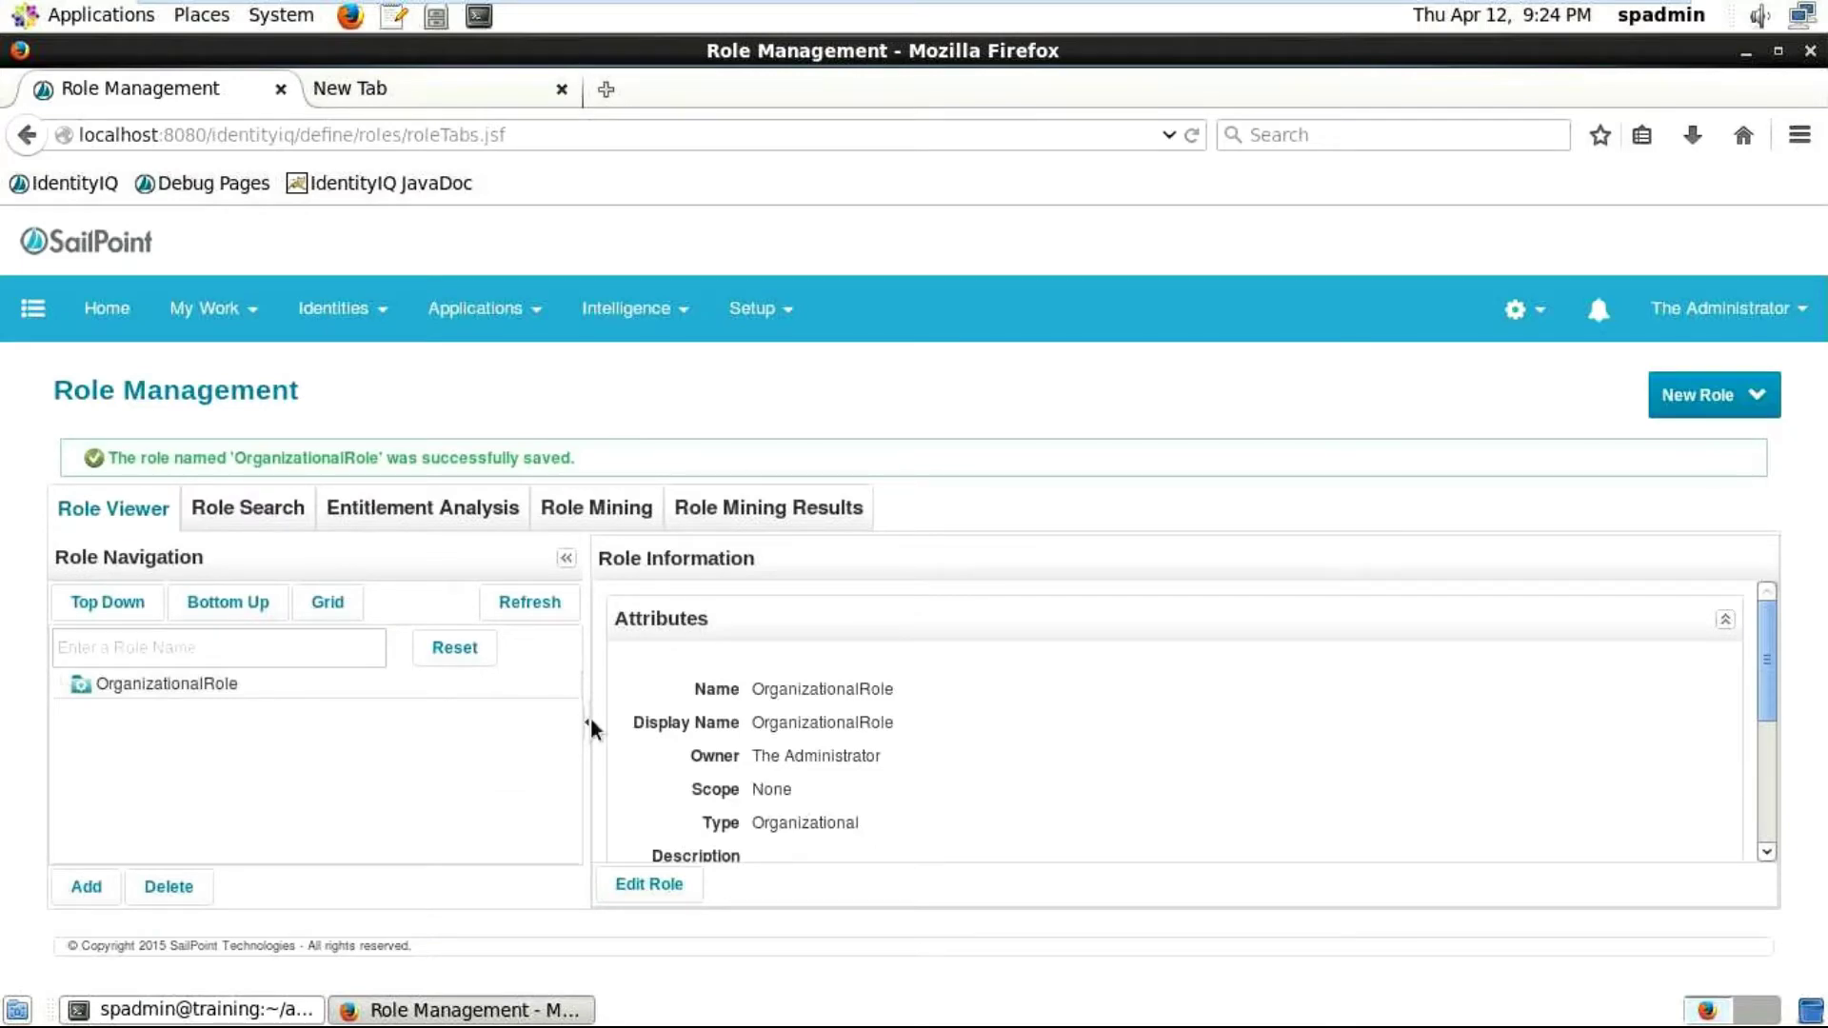
Step: Add a child role under OrganizationalRole from its Role Navigation context menu
right_click(282, 684)
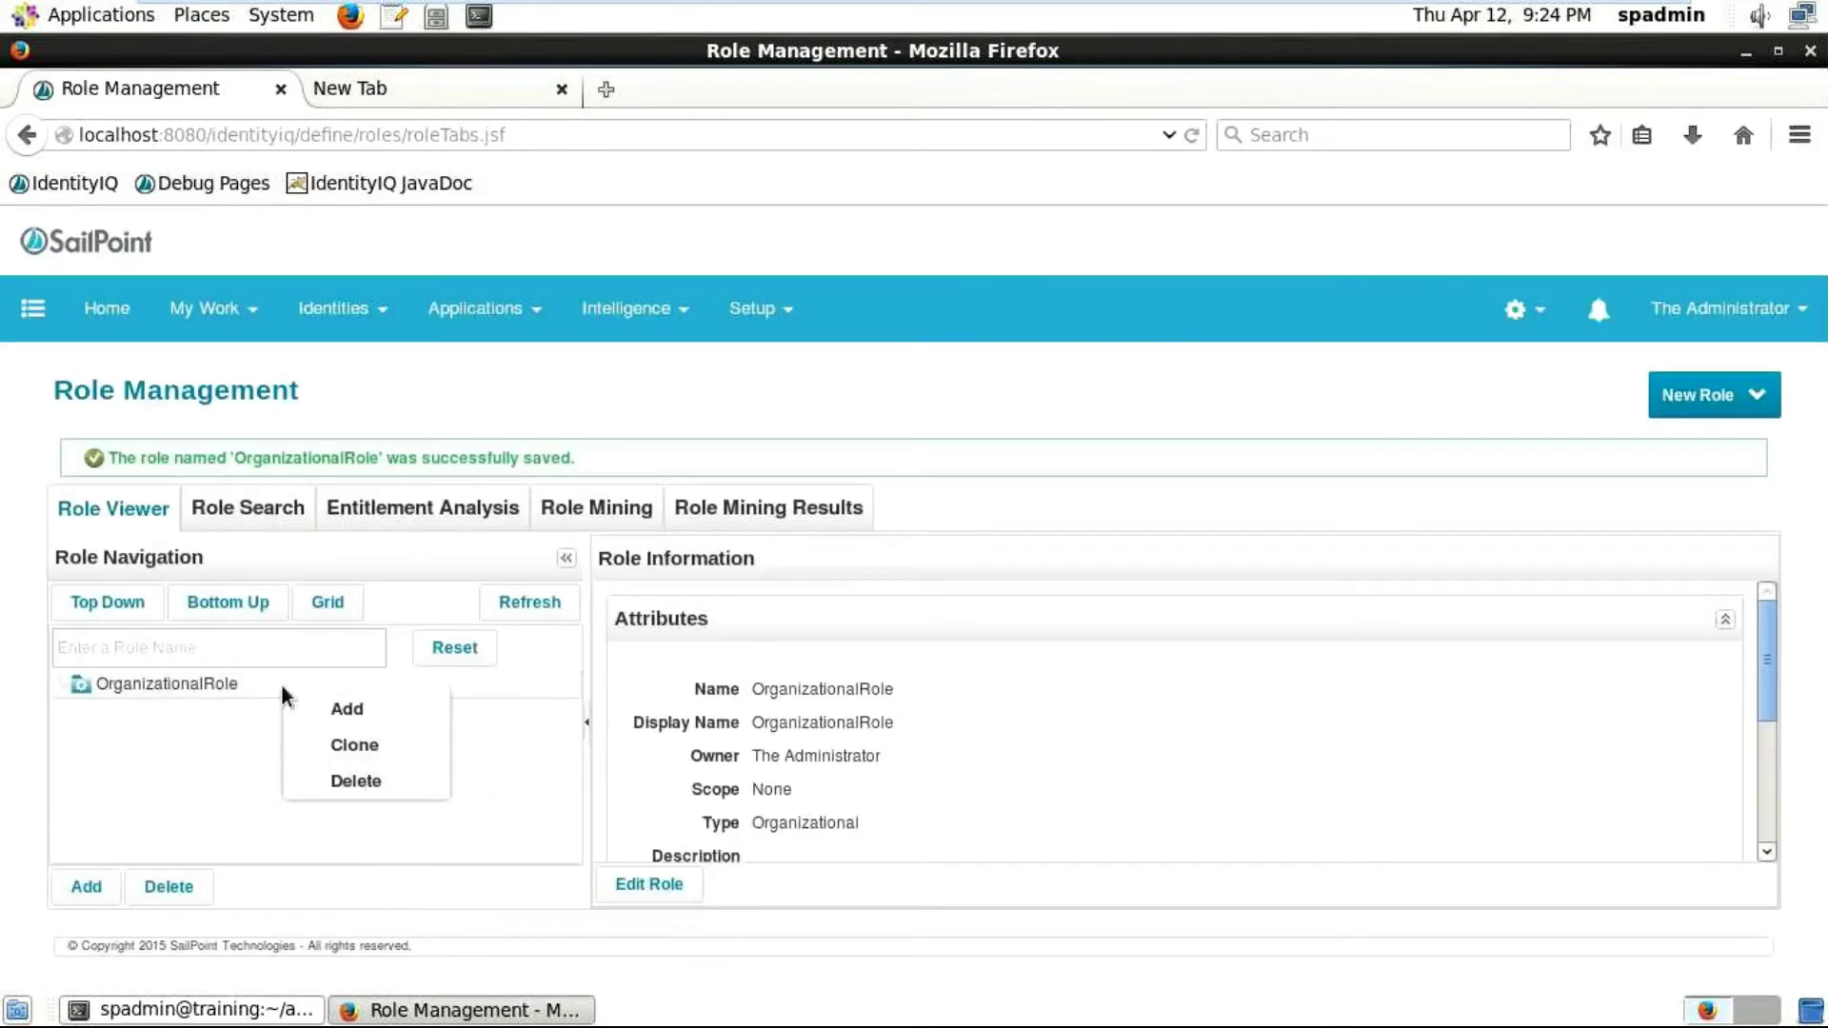
left_click(343, 705)
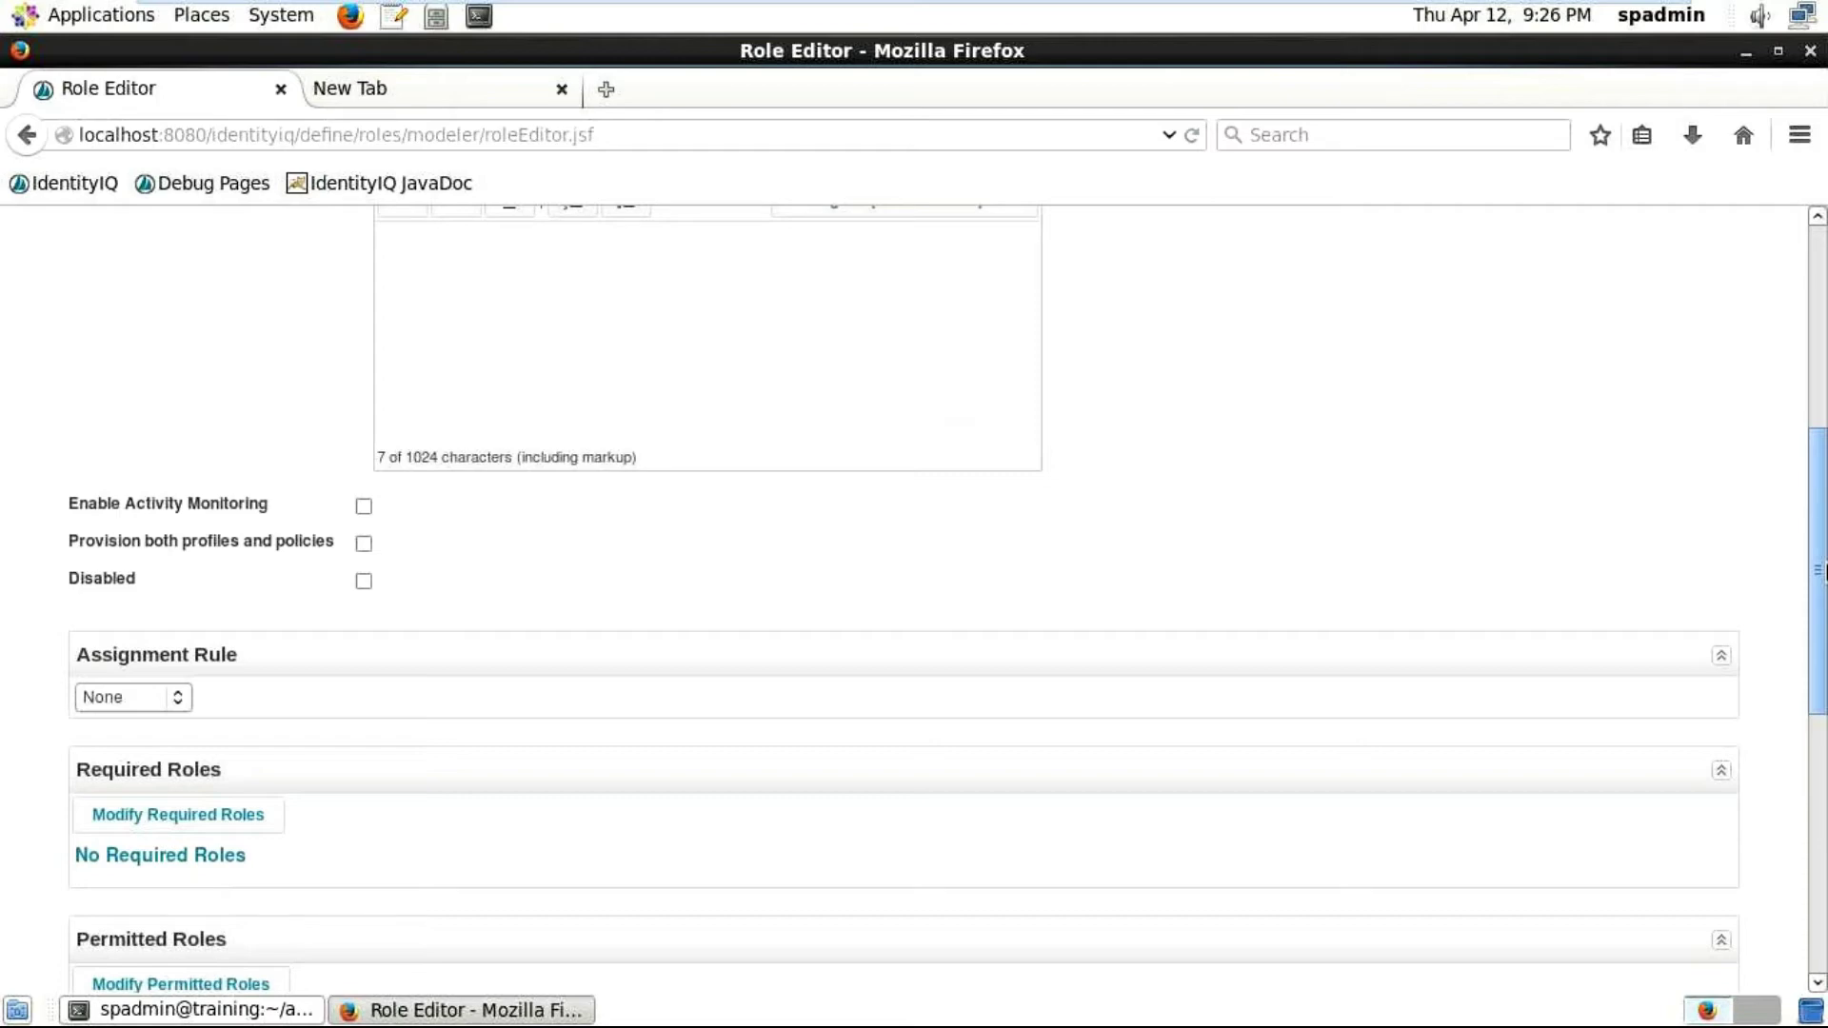
scroll(208, 563, "down", 1)
Step: Set the child role's Assignment Rule to Match List and add an identity attribute row
left_click(175, 665)
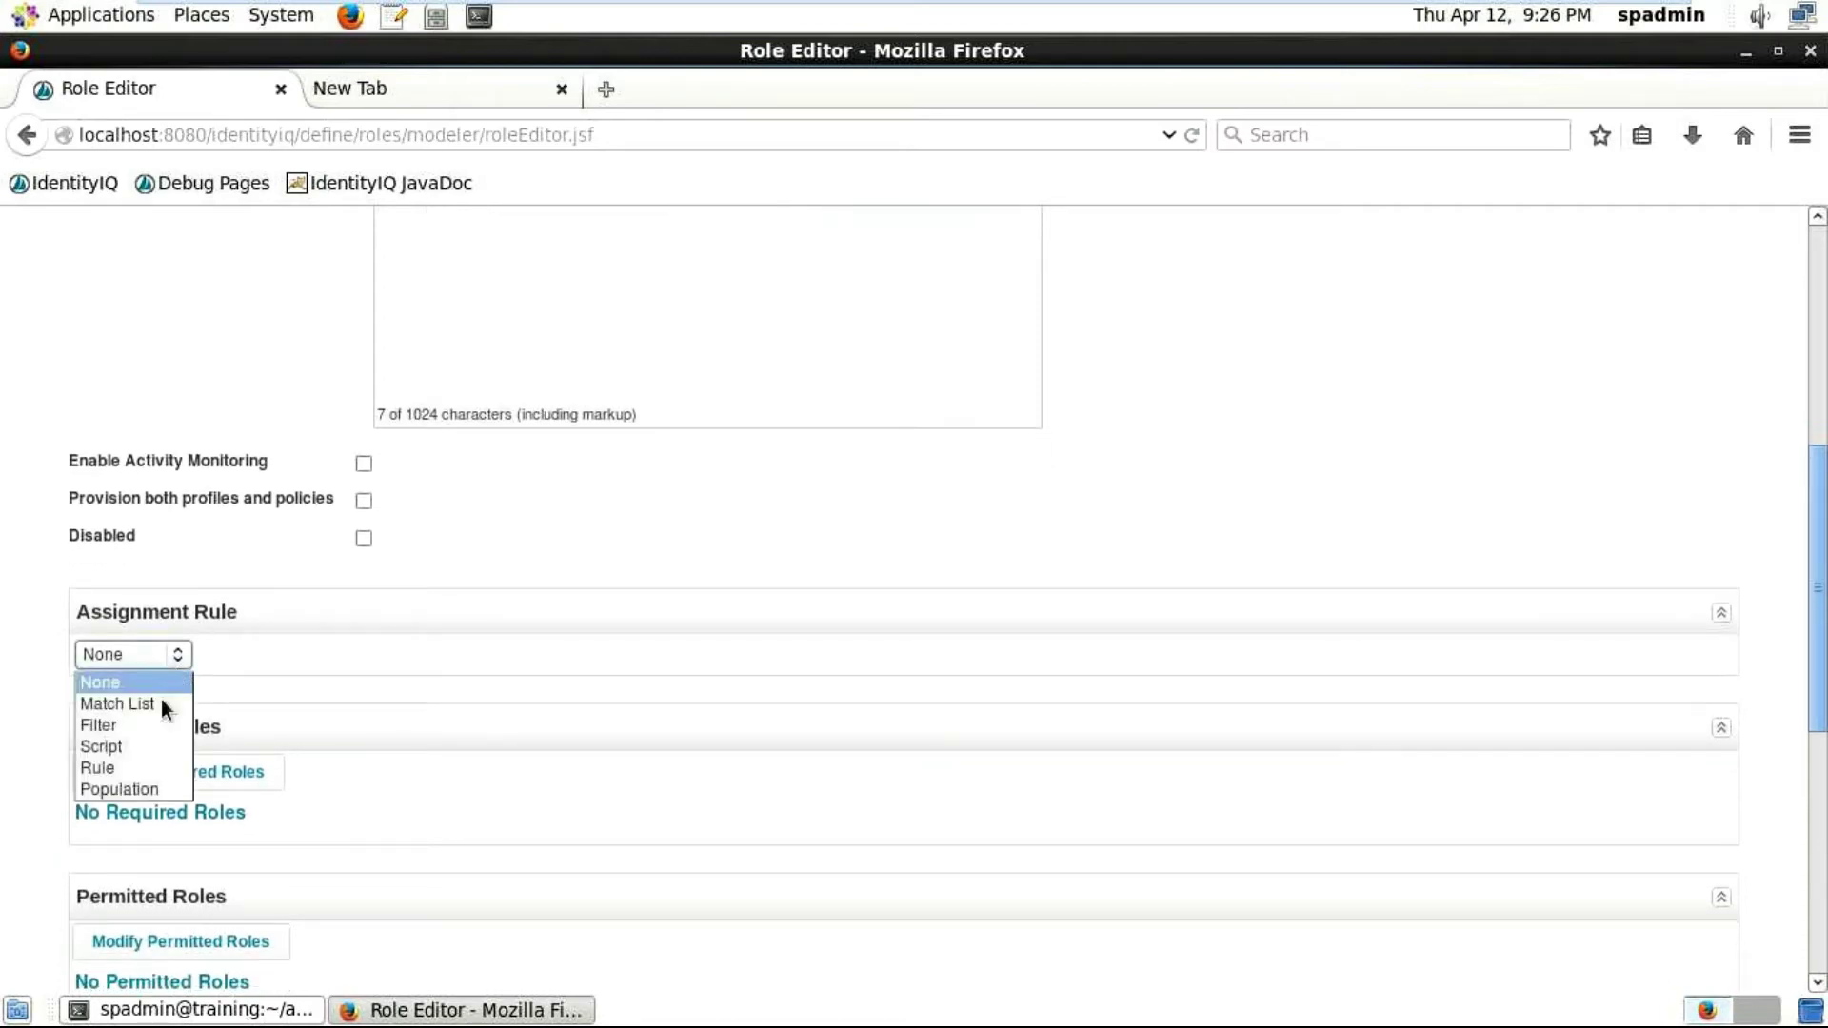
left_click(117, 702)
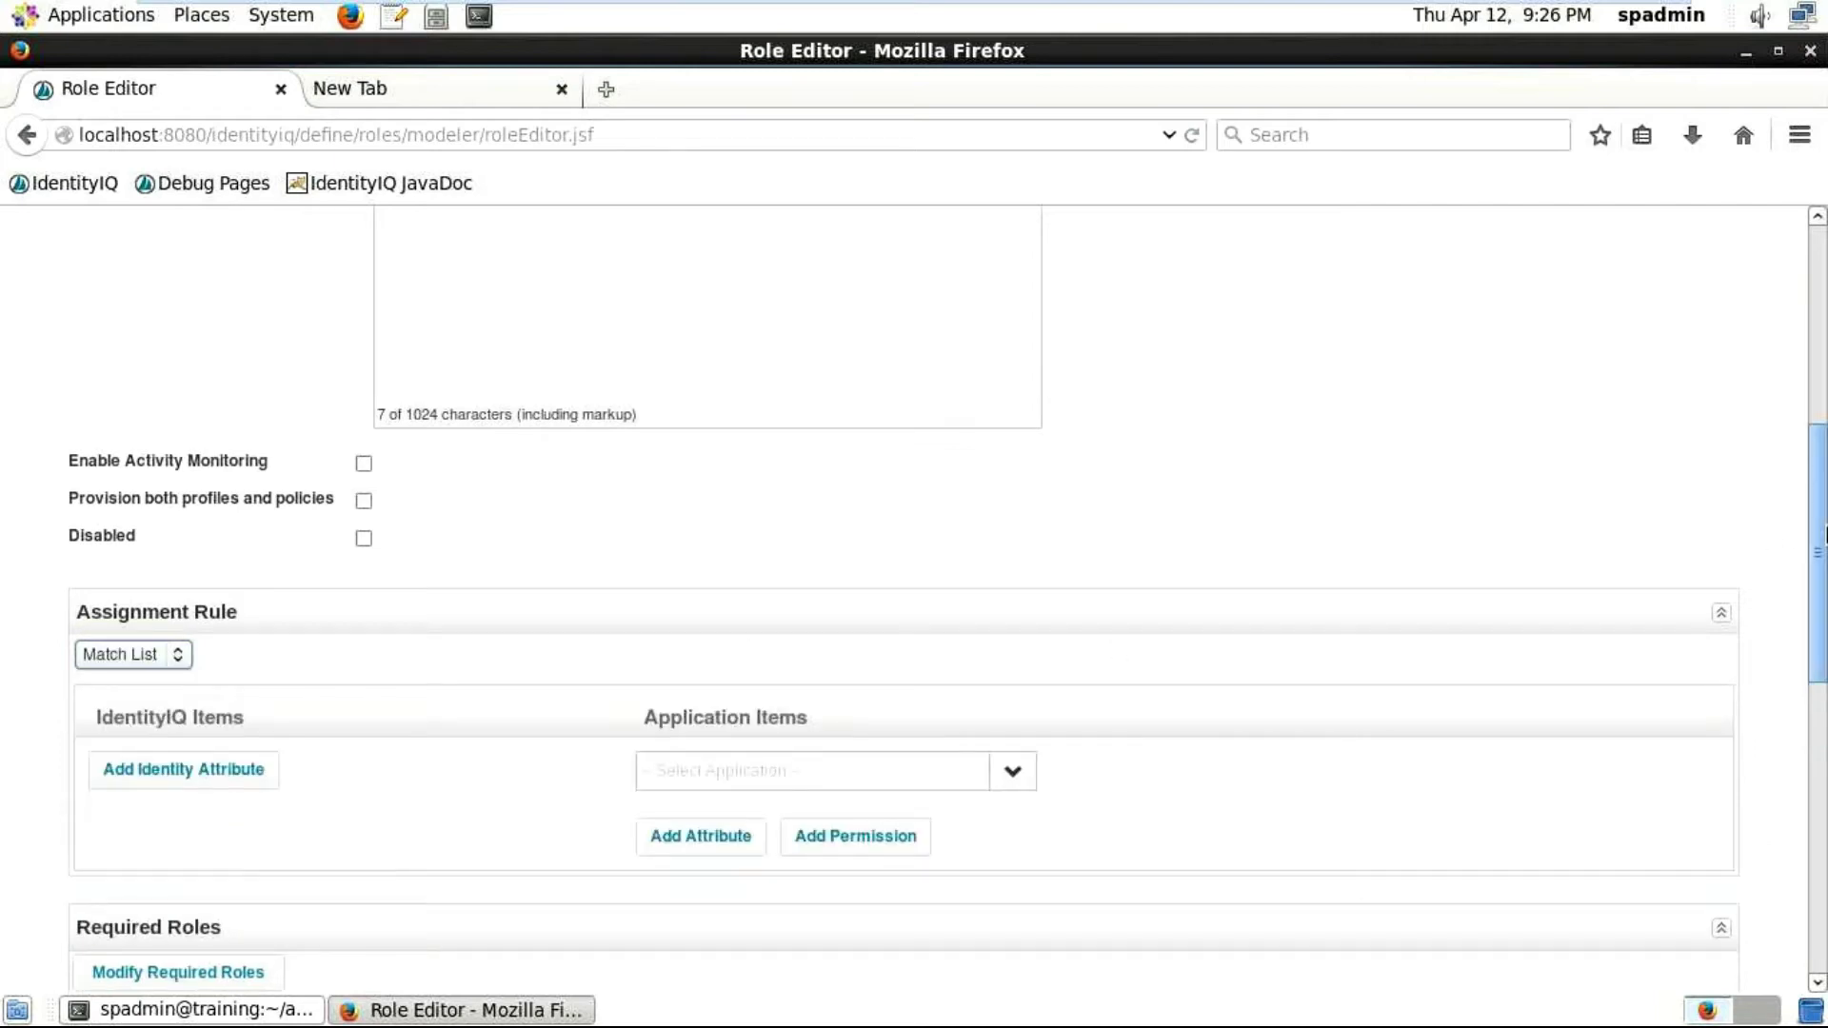
left_click_drag(1817, 544, 1823, 637)
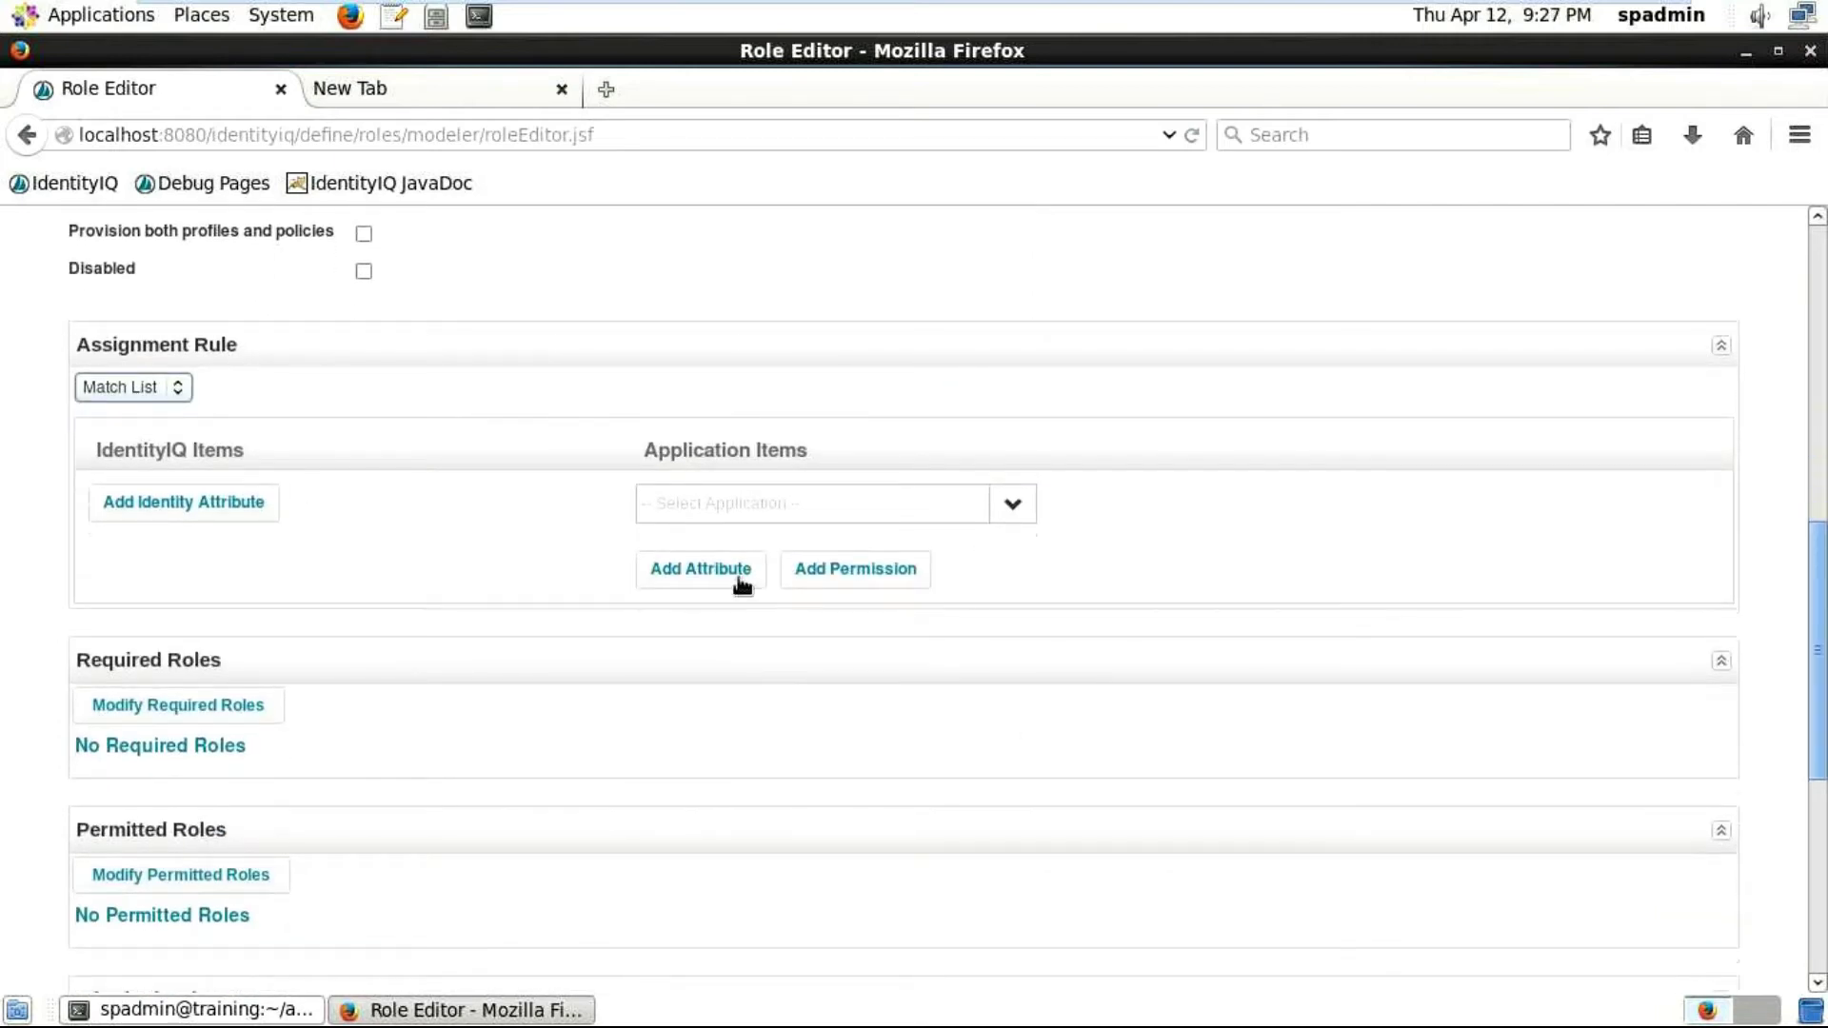
left_click(196, 505)
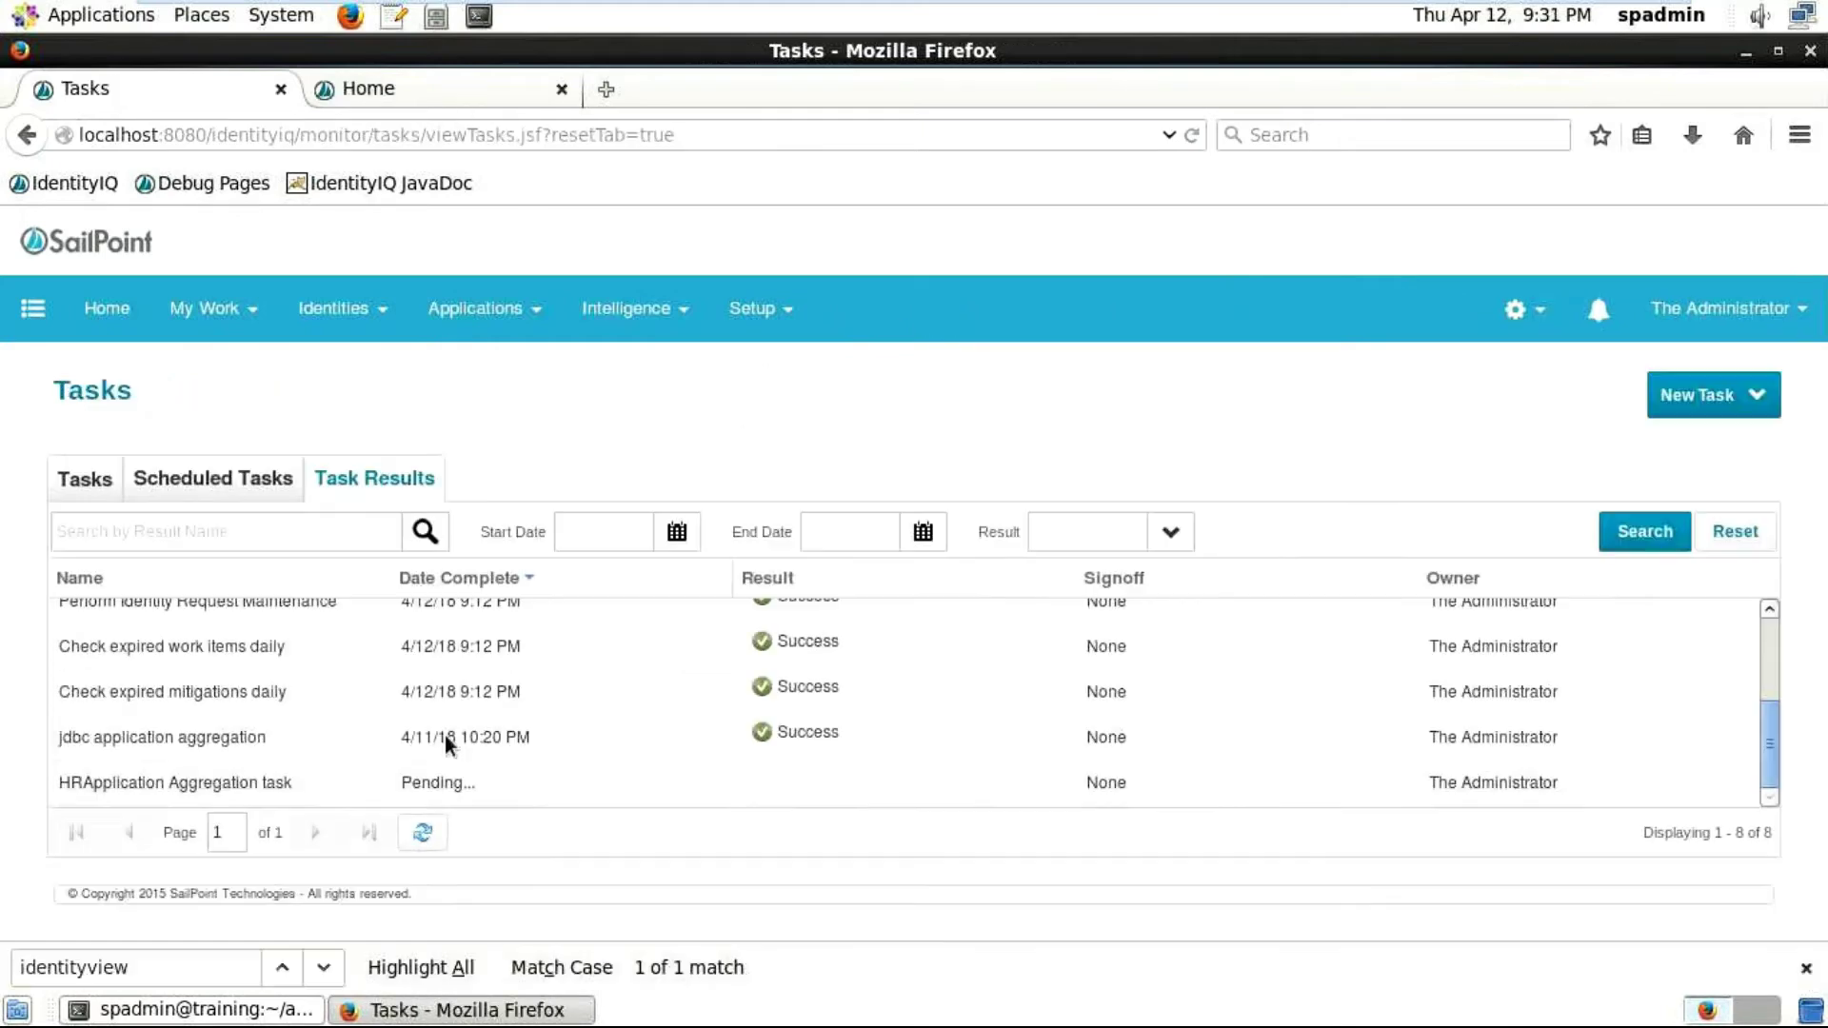
Step: Inspect the HRApplication Aggregation task result, then go to Identities > Identity Warehouse
left_click(270, 782)
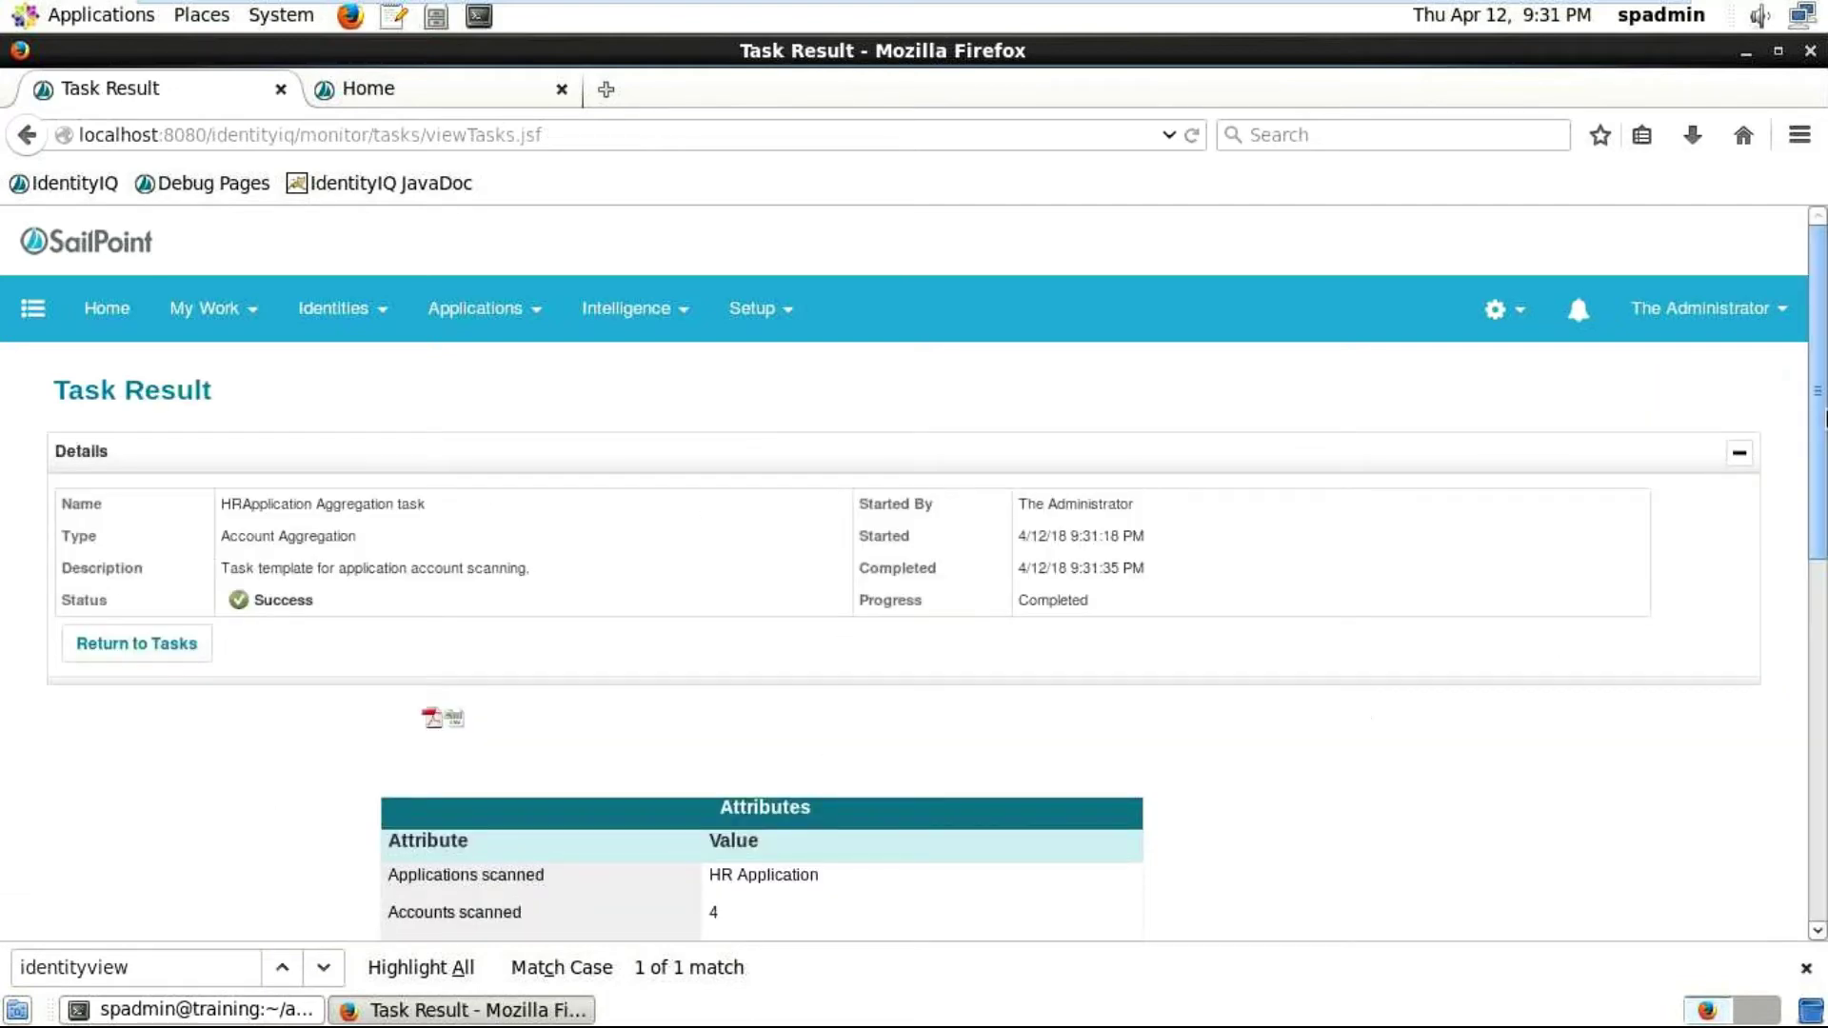
scroll(1068, 732, "down", 5)
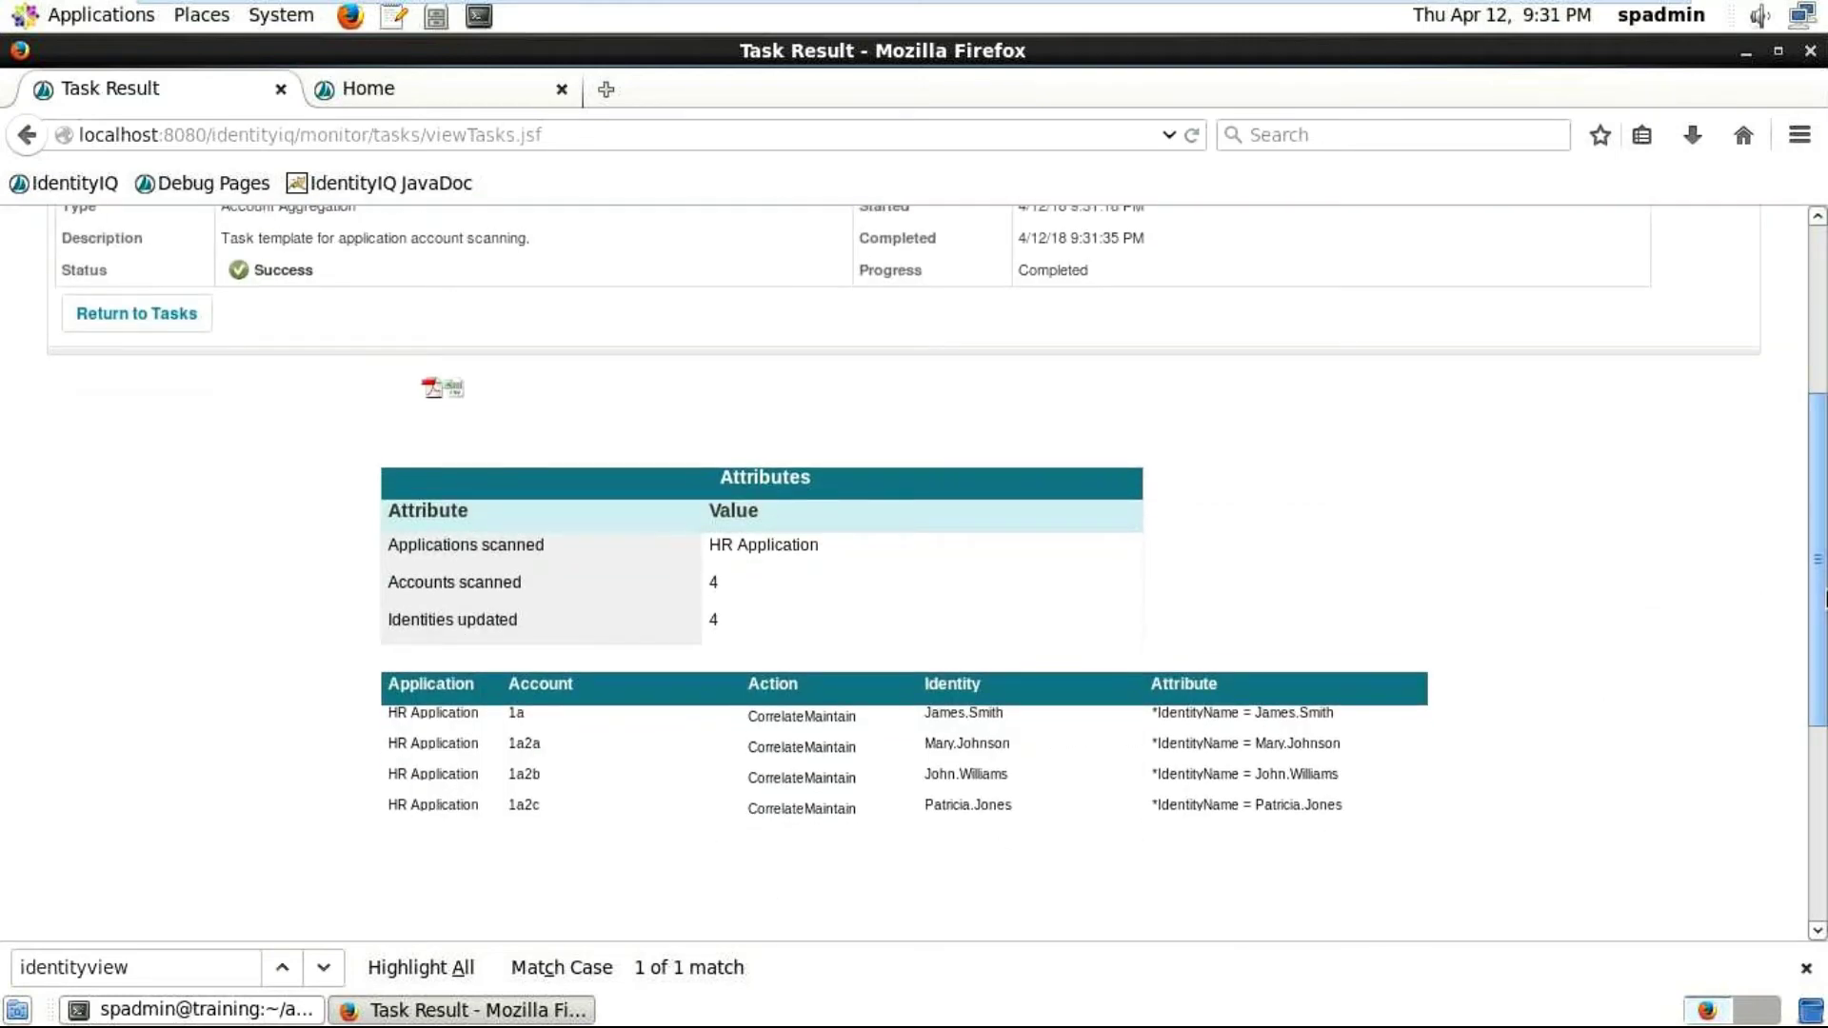
scroll(1818, 550, "up", 5)
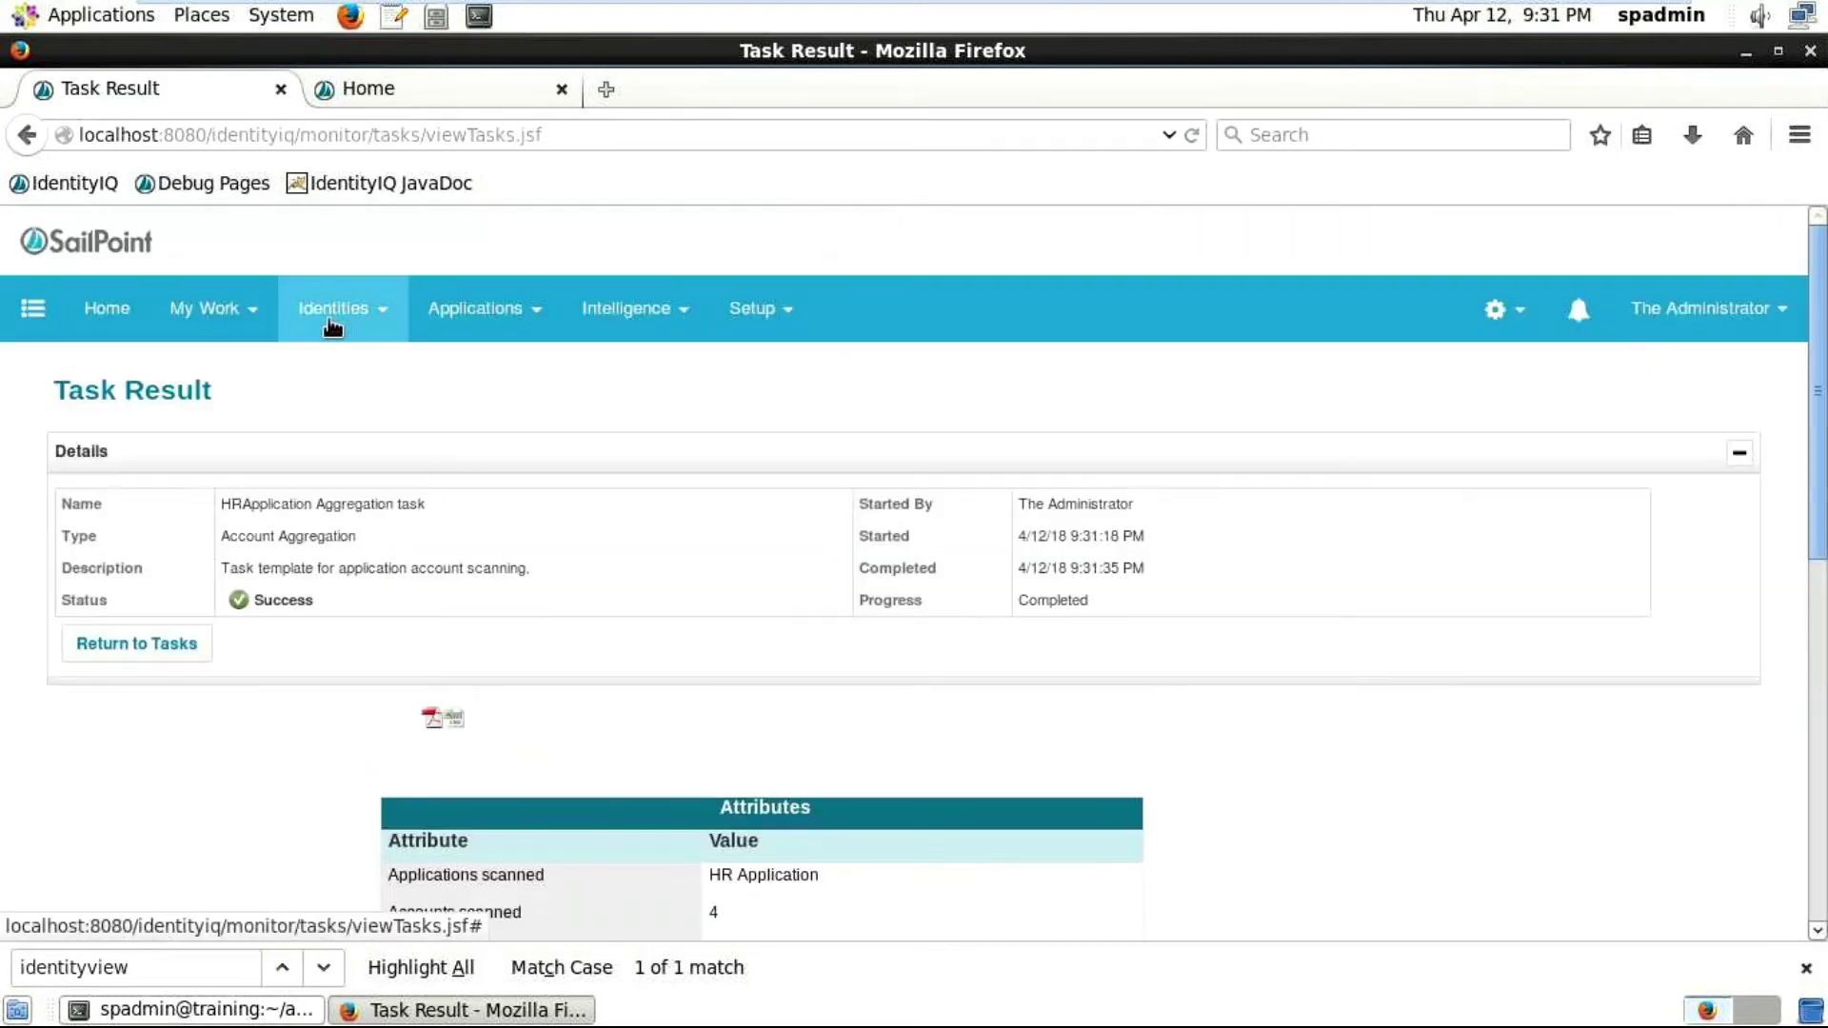
mouse_move(333, 316)
left_click(345, 377)
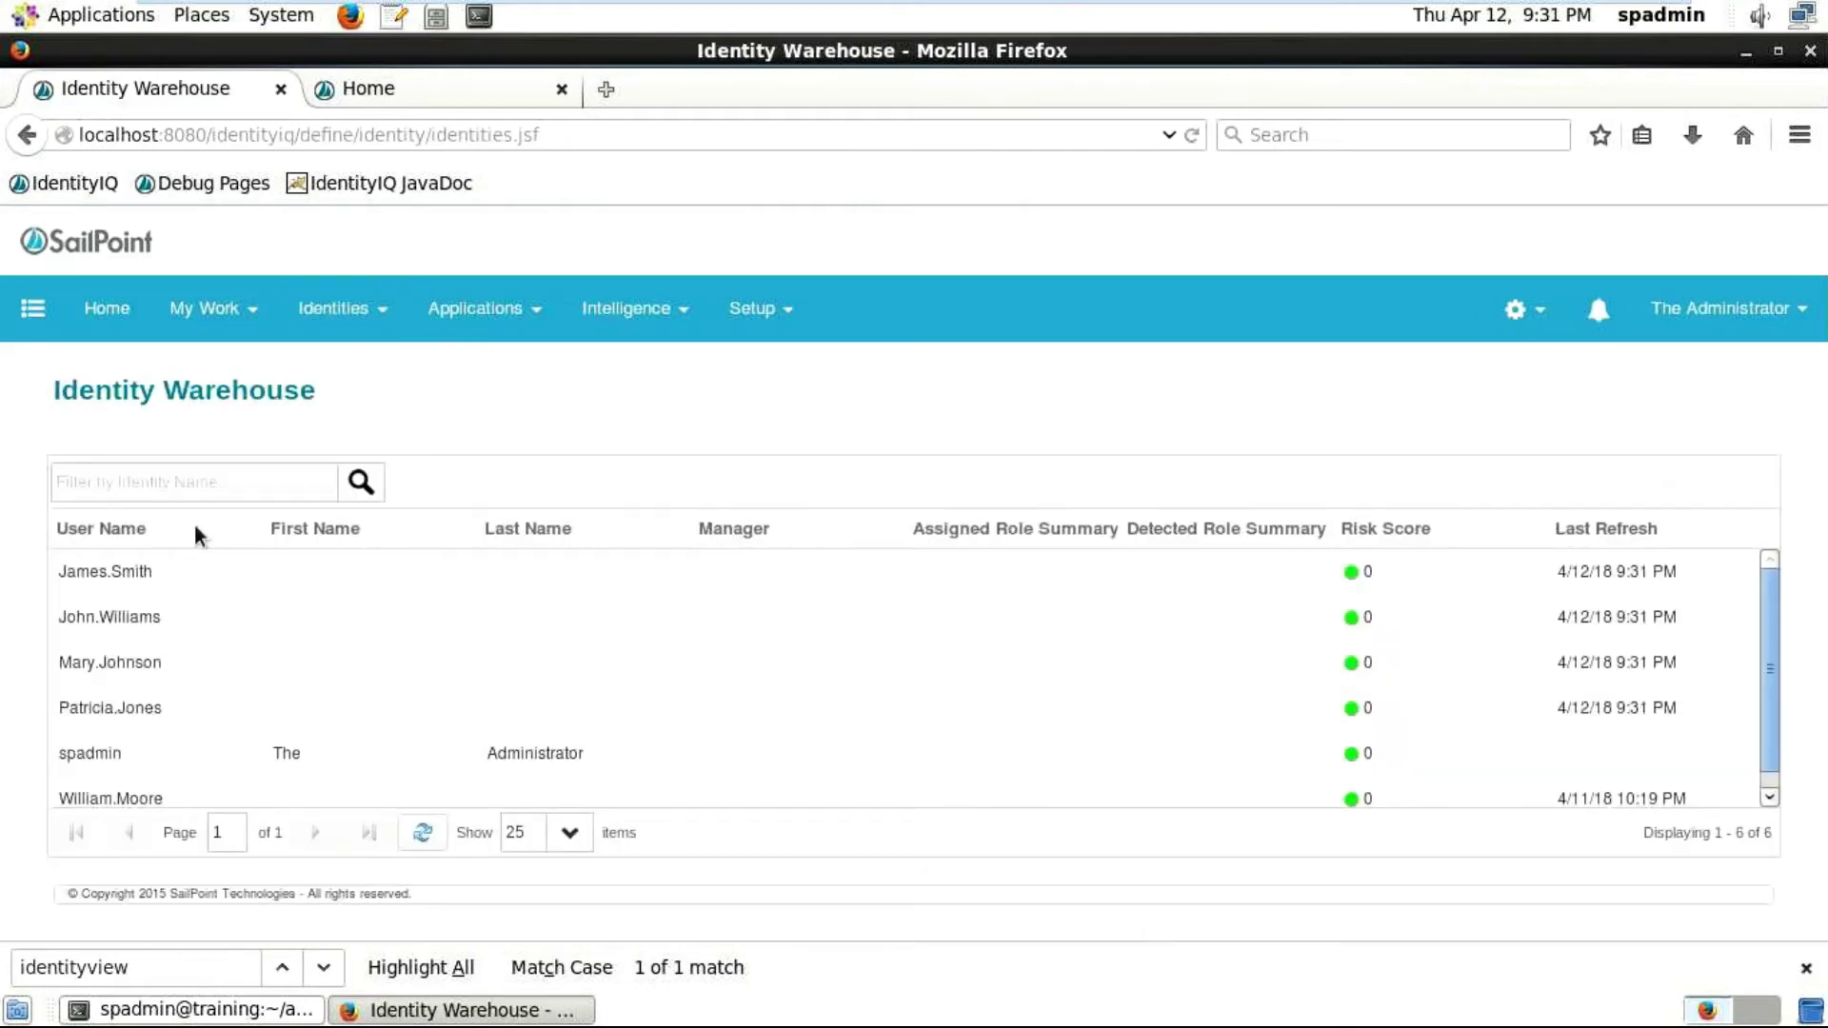
Step: Open the first identity listed and highlight its Department value, Executive Management
left_click(162, 569)
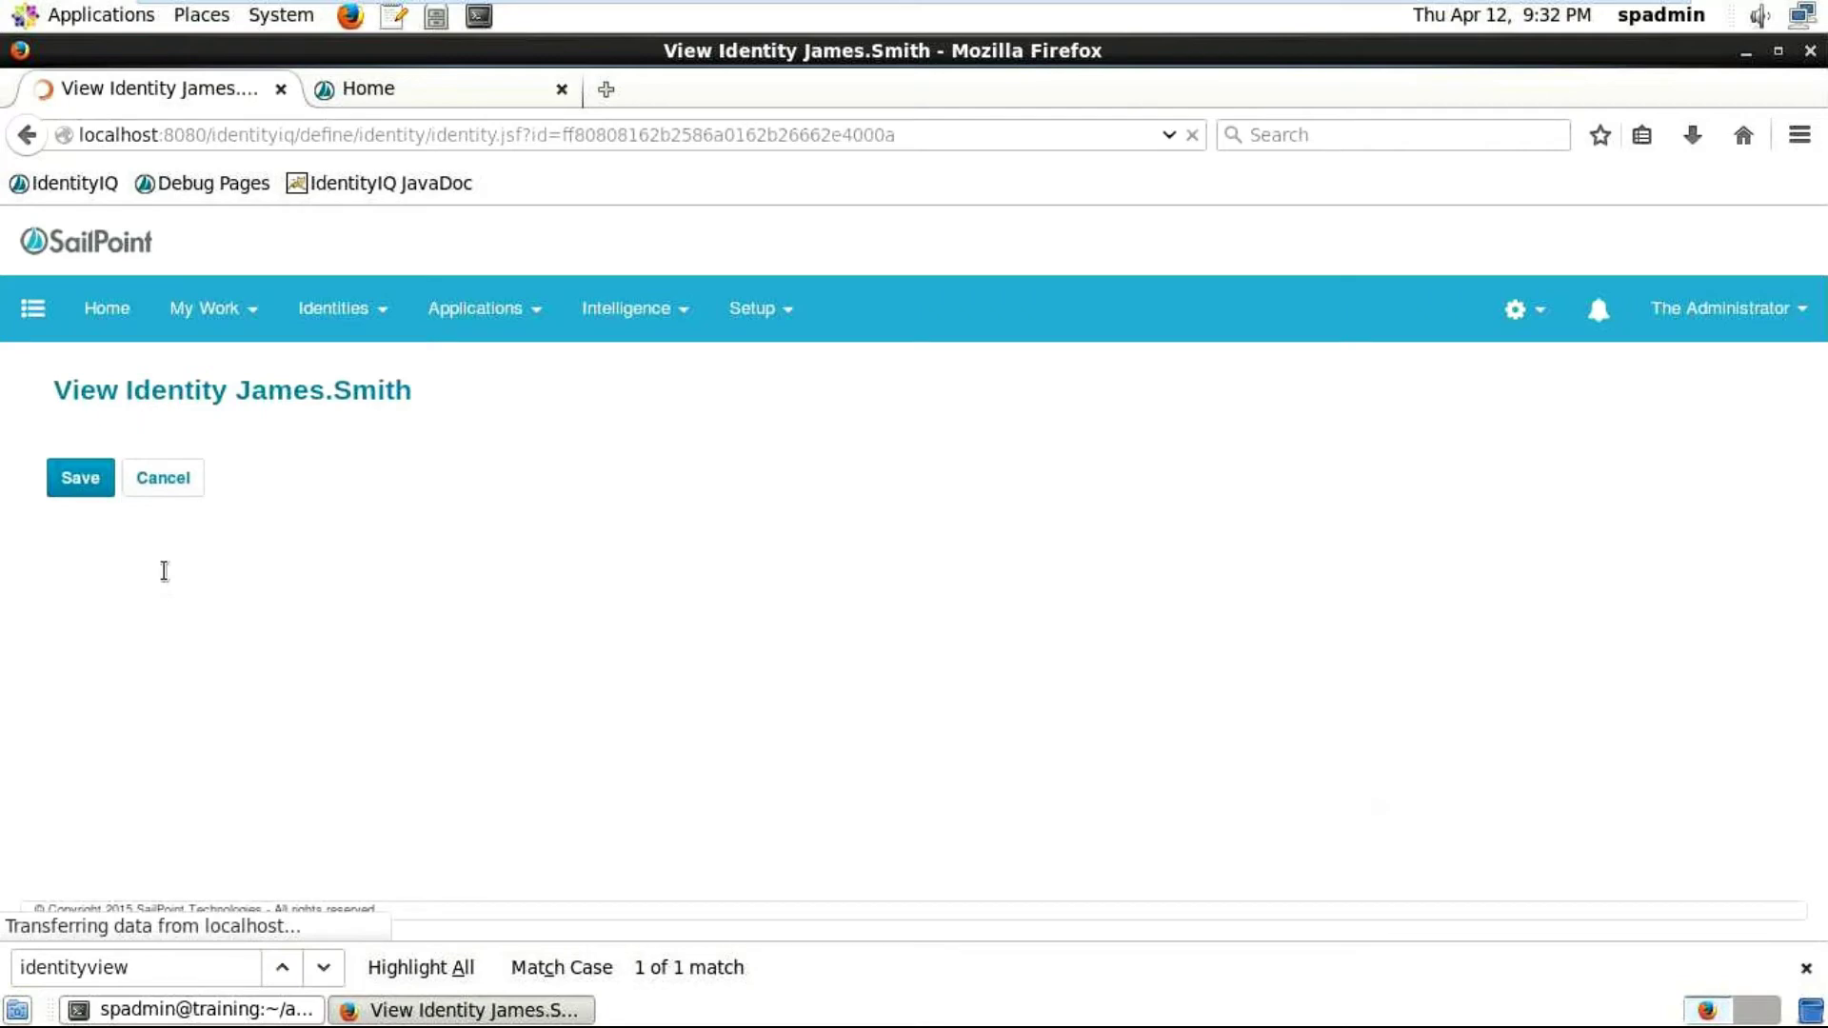
left_click_drag(398, 850, 199, 850)
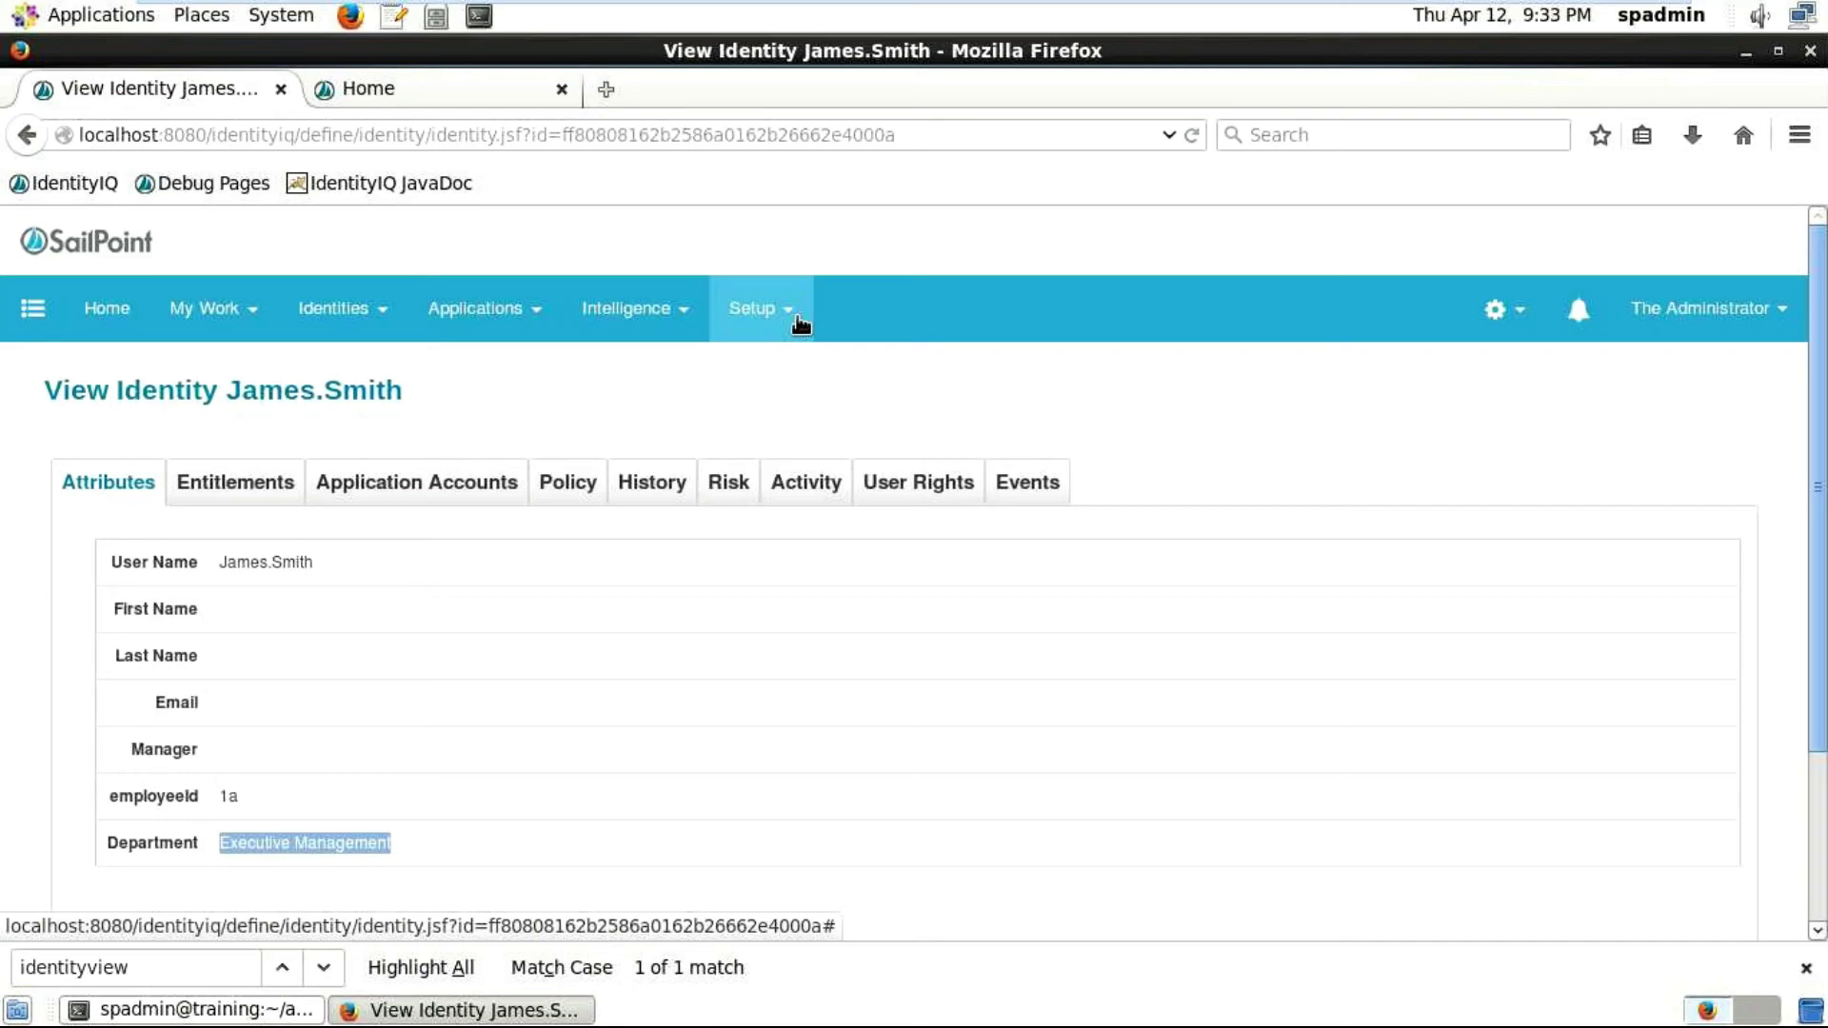
Step: Go to Setup > Roles and edit Business Role under OrganizationalRole
left_click(798, 323)
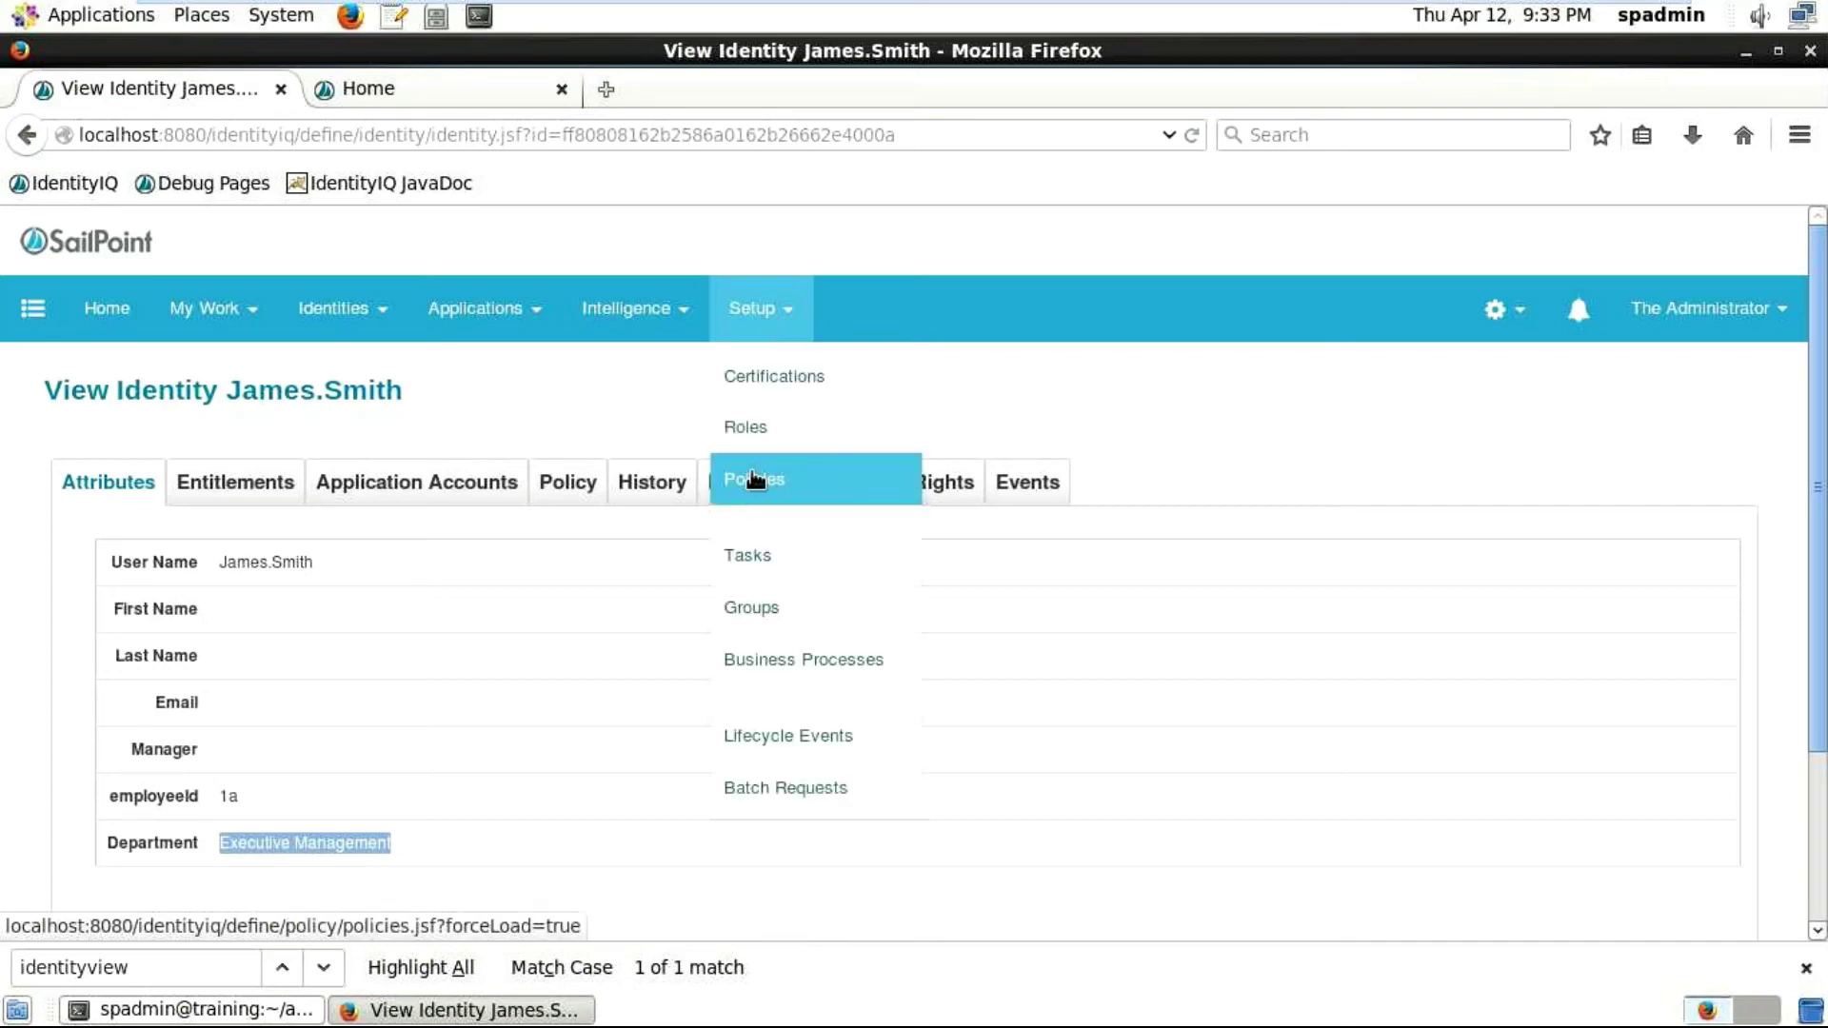
left_click(748, 425)
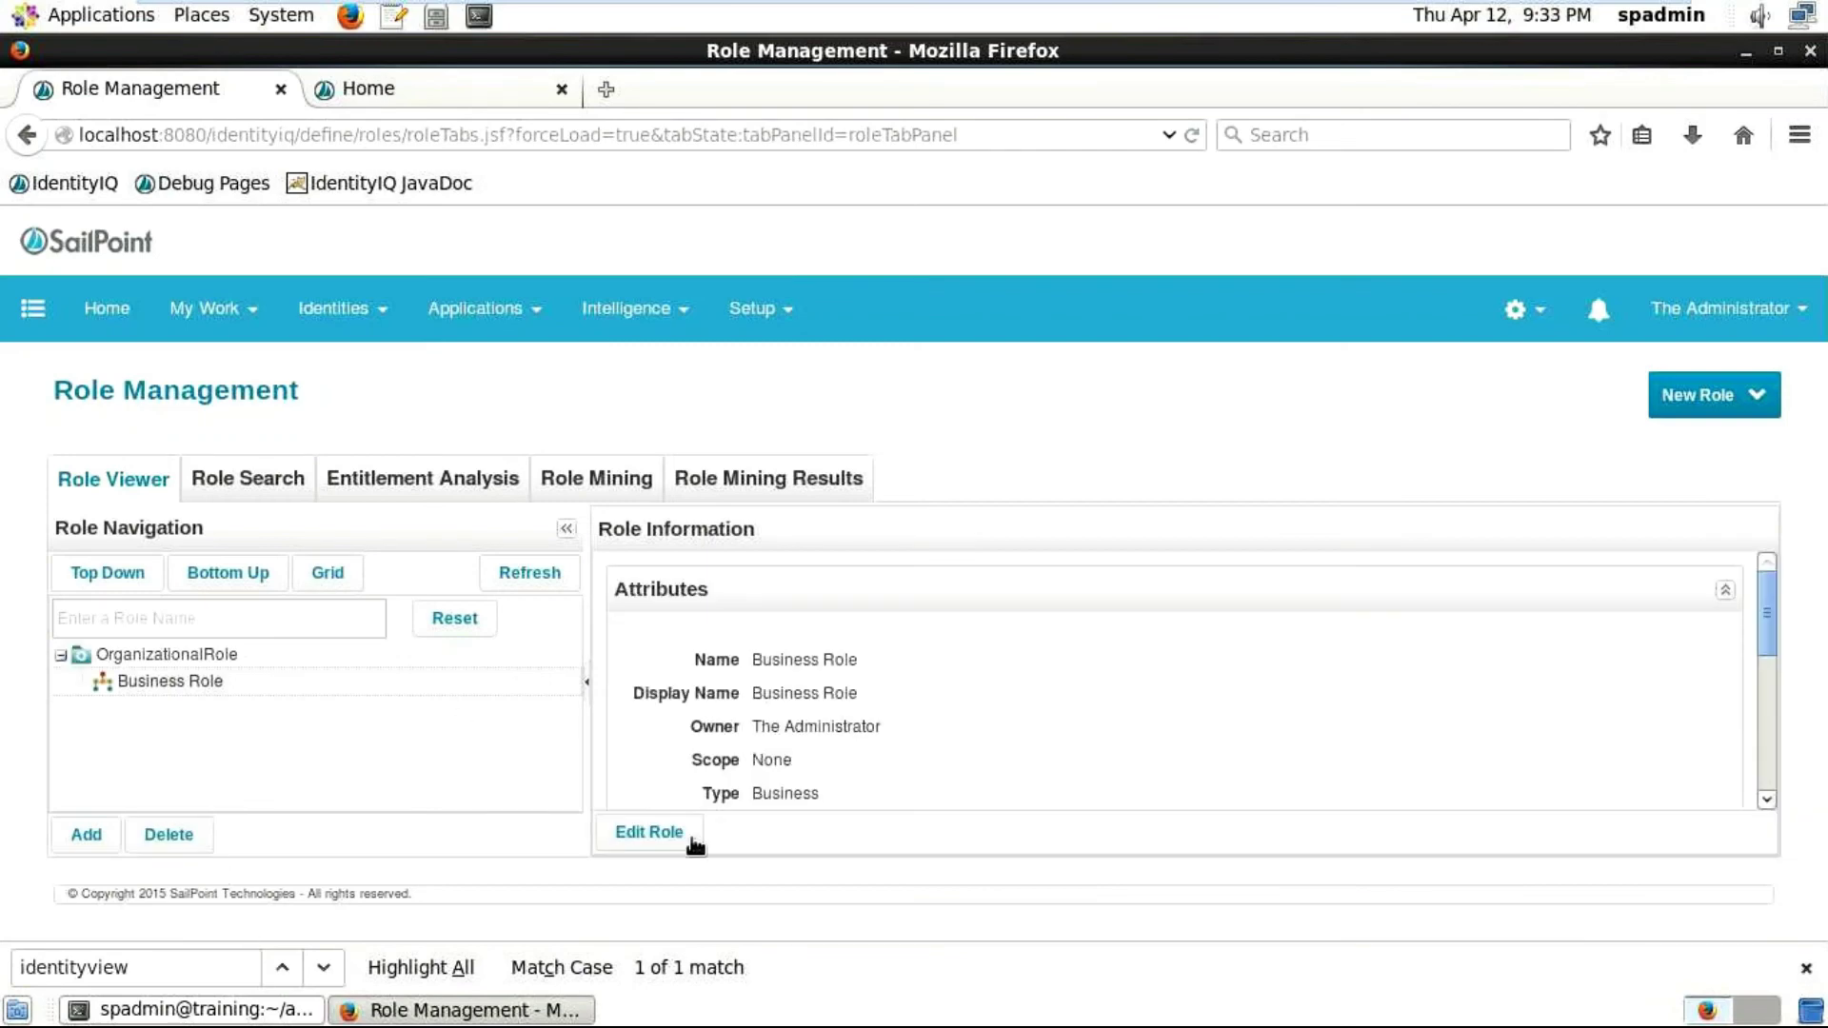
left_click(649, 832)
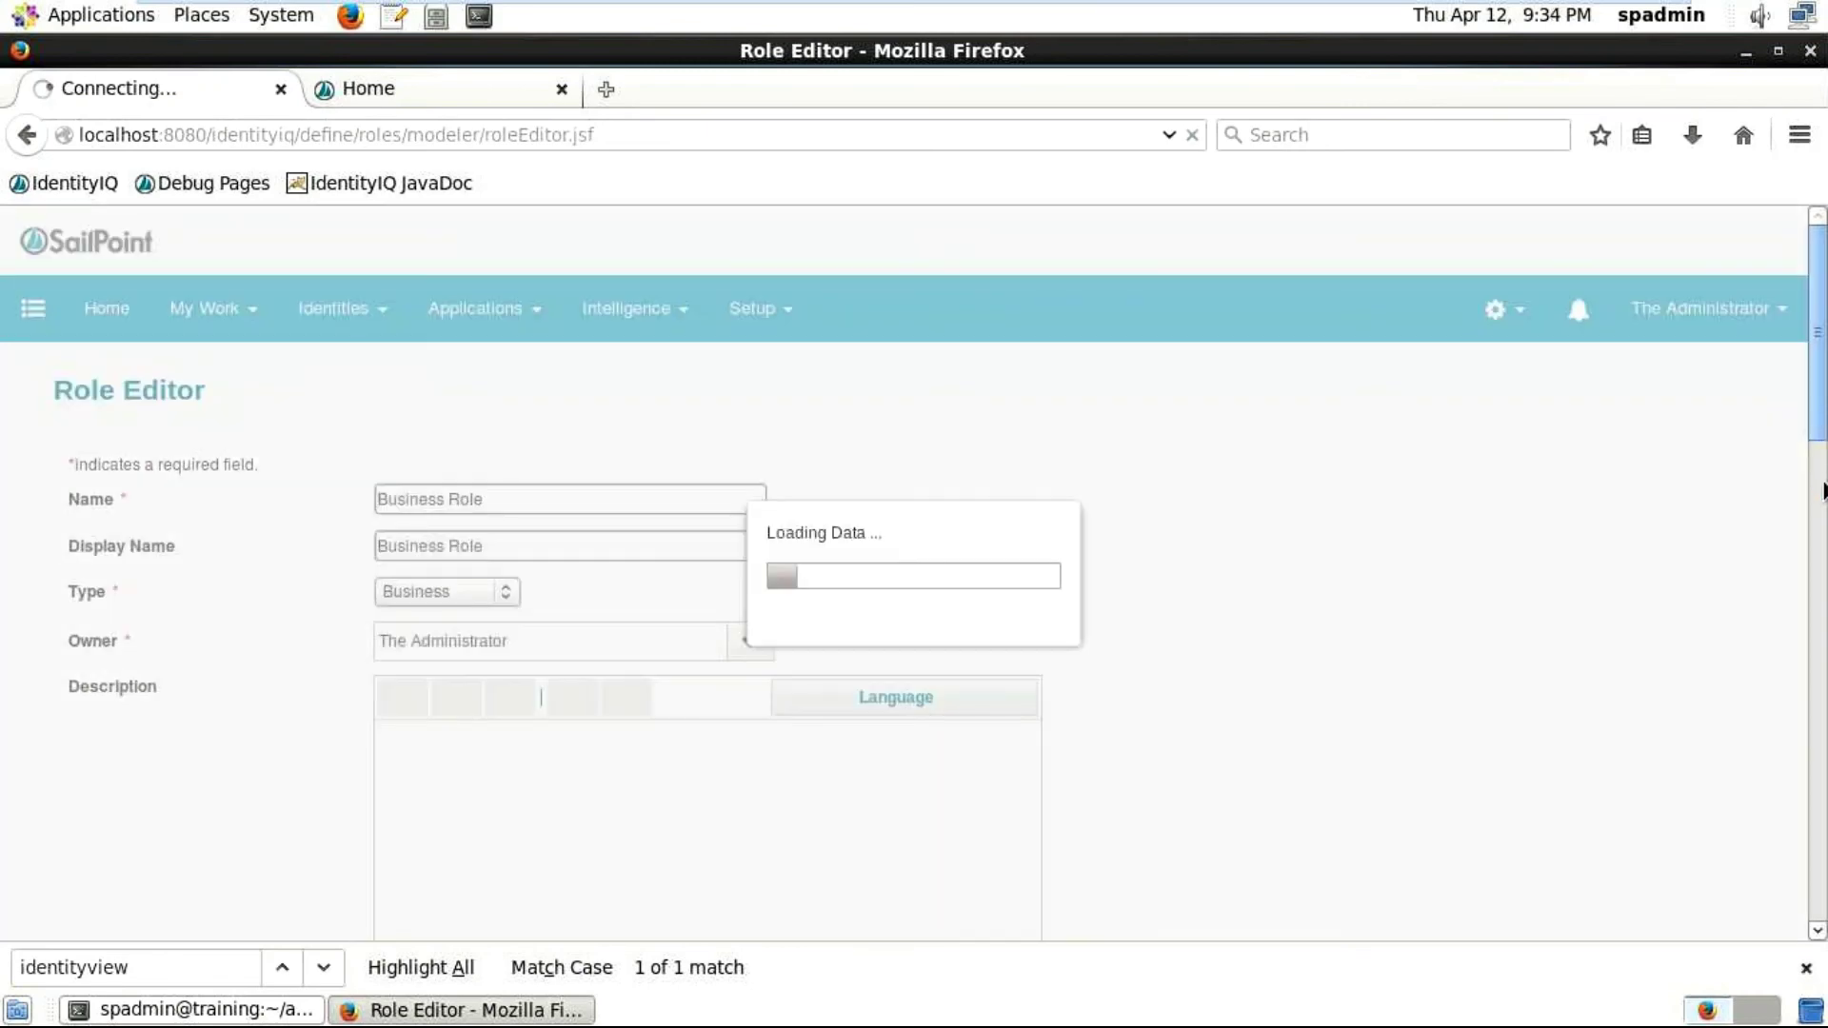
Step: Set Business Role's assignment rule to Match List with HR Application selected
scroll(1823, 534, "down", 3)
scroll(1823, 572, "down", 3)
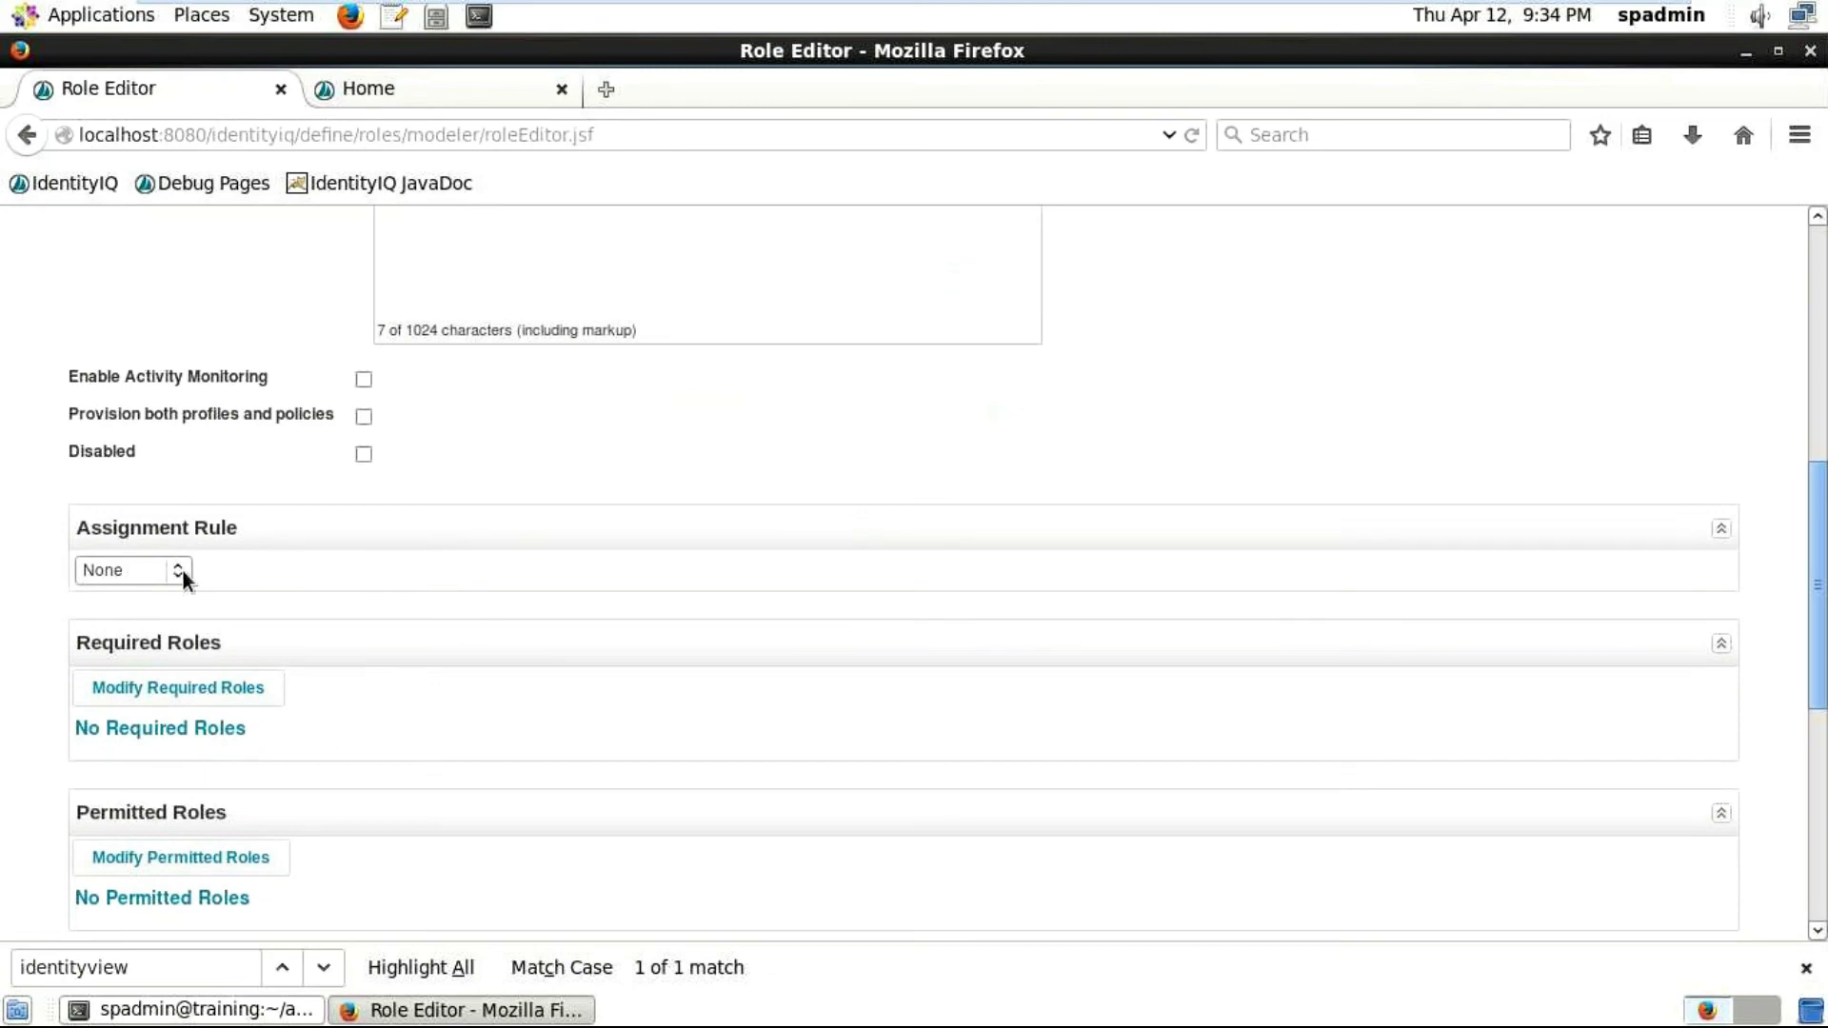
left_click(181, 568)
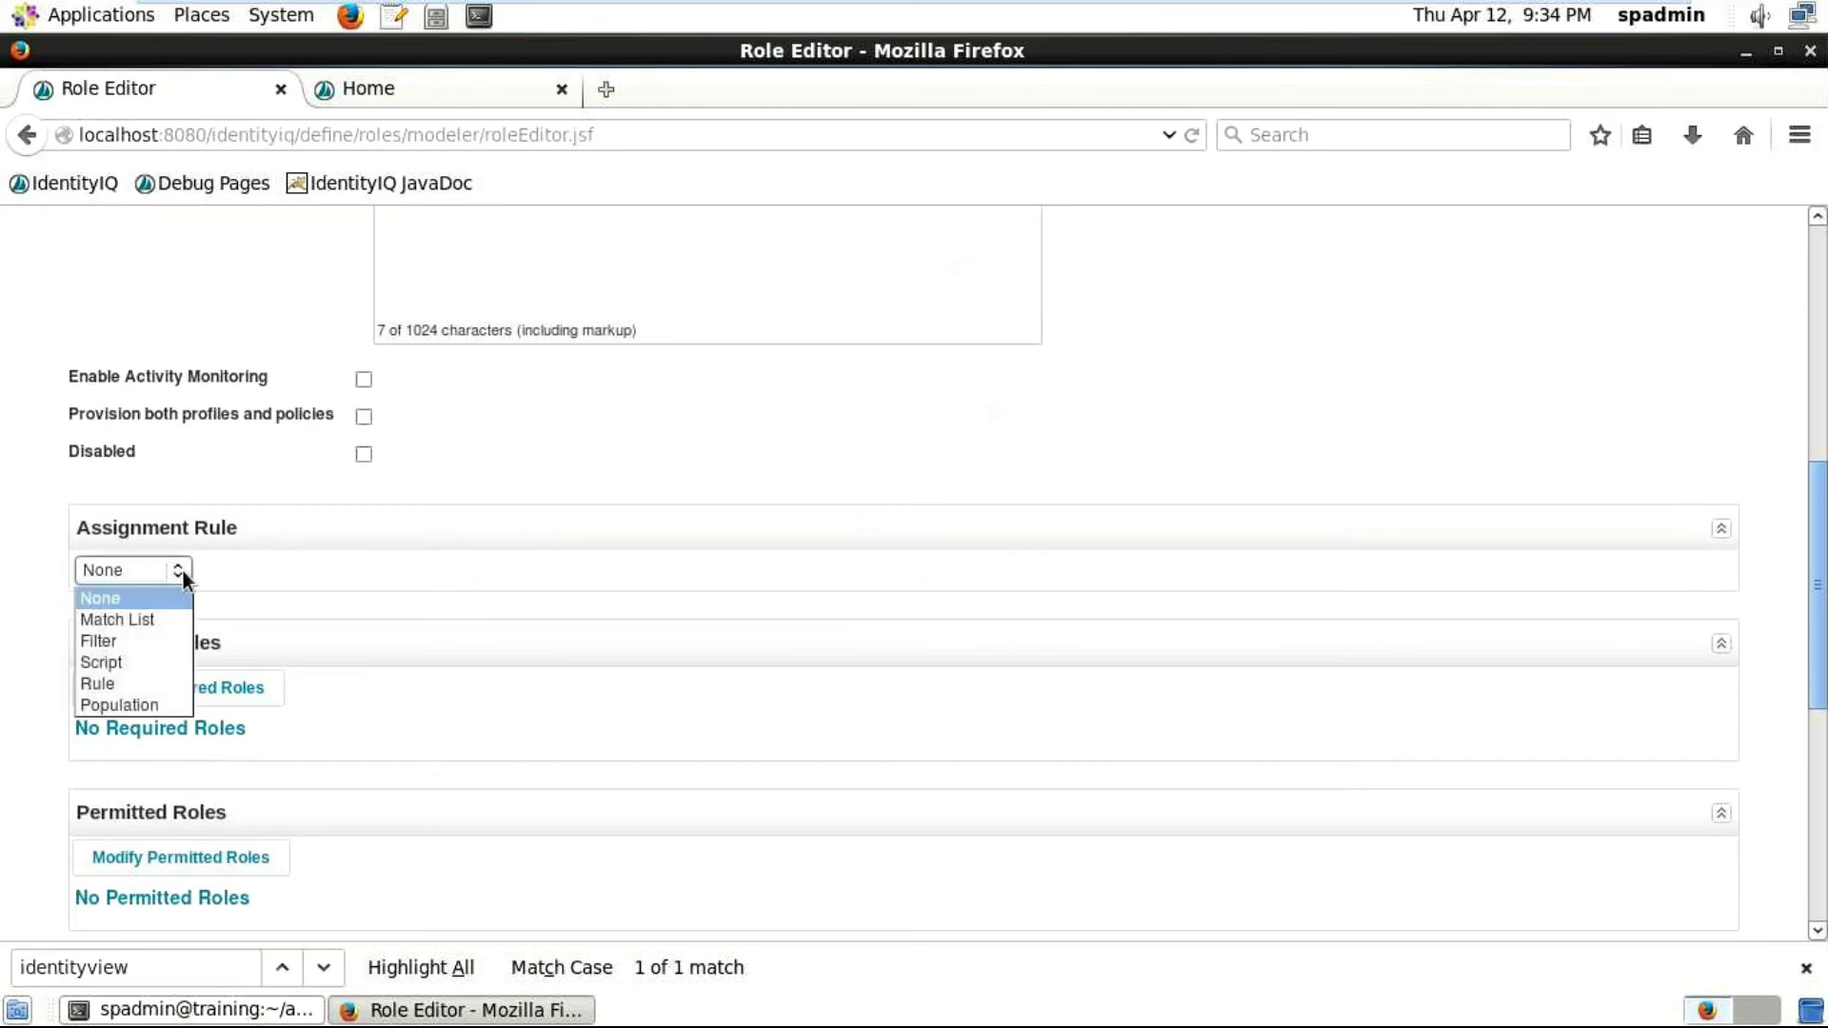
left_click(157, 621)
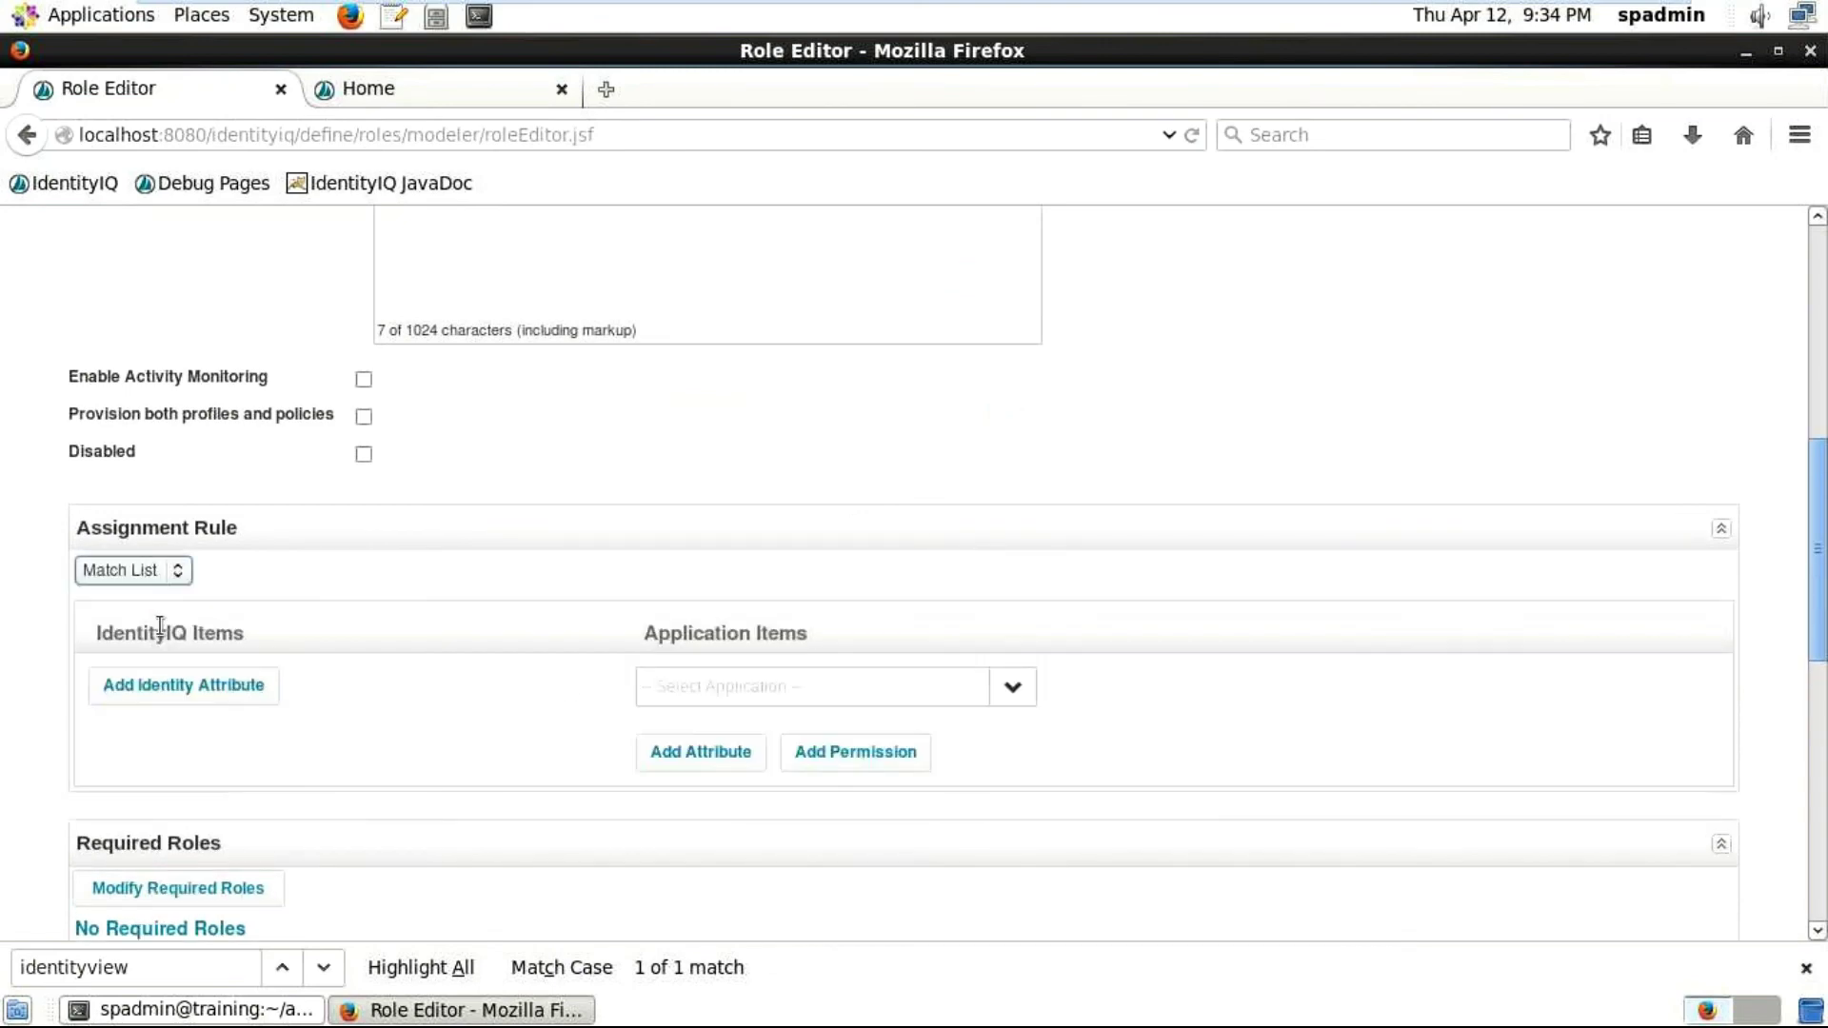
left_click(1013, 687)
Step: Add an identity-attribute condition on Department and move into its Value field
left_click(190, 693)
scroll(751, 600, "down", 3)
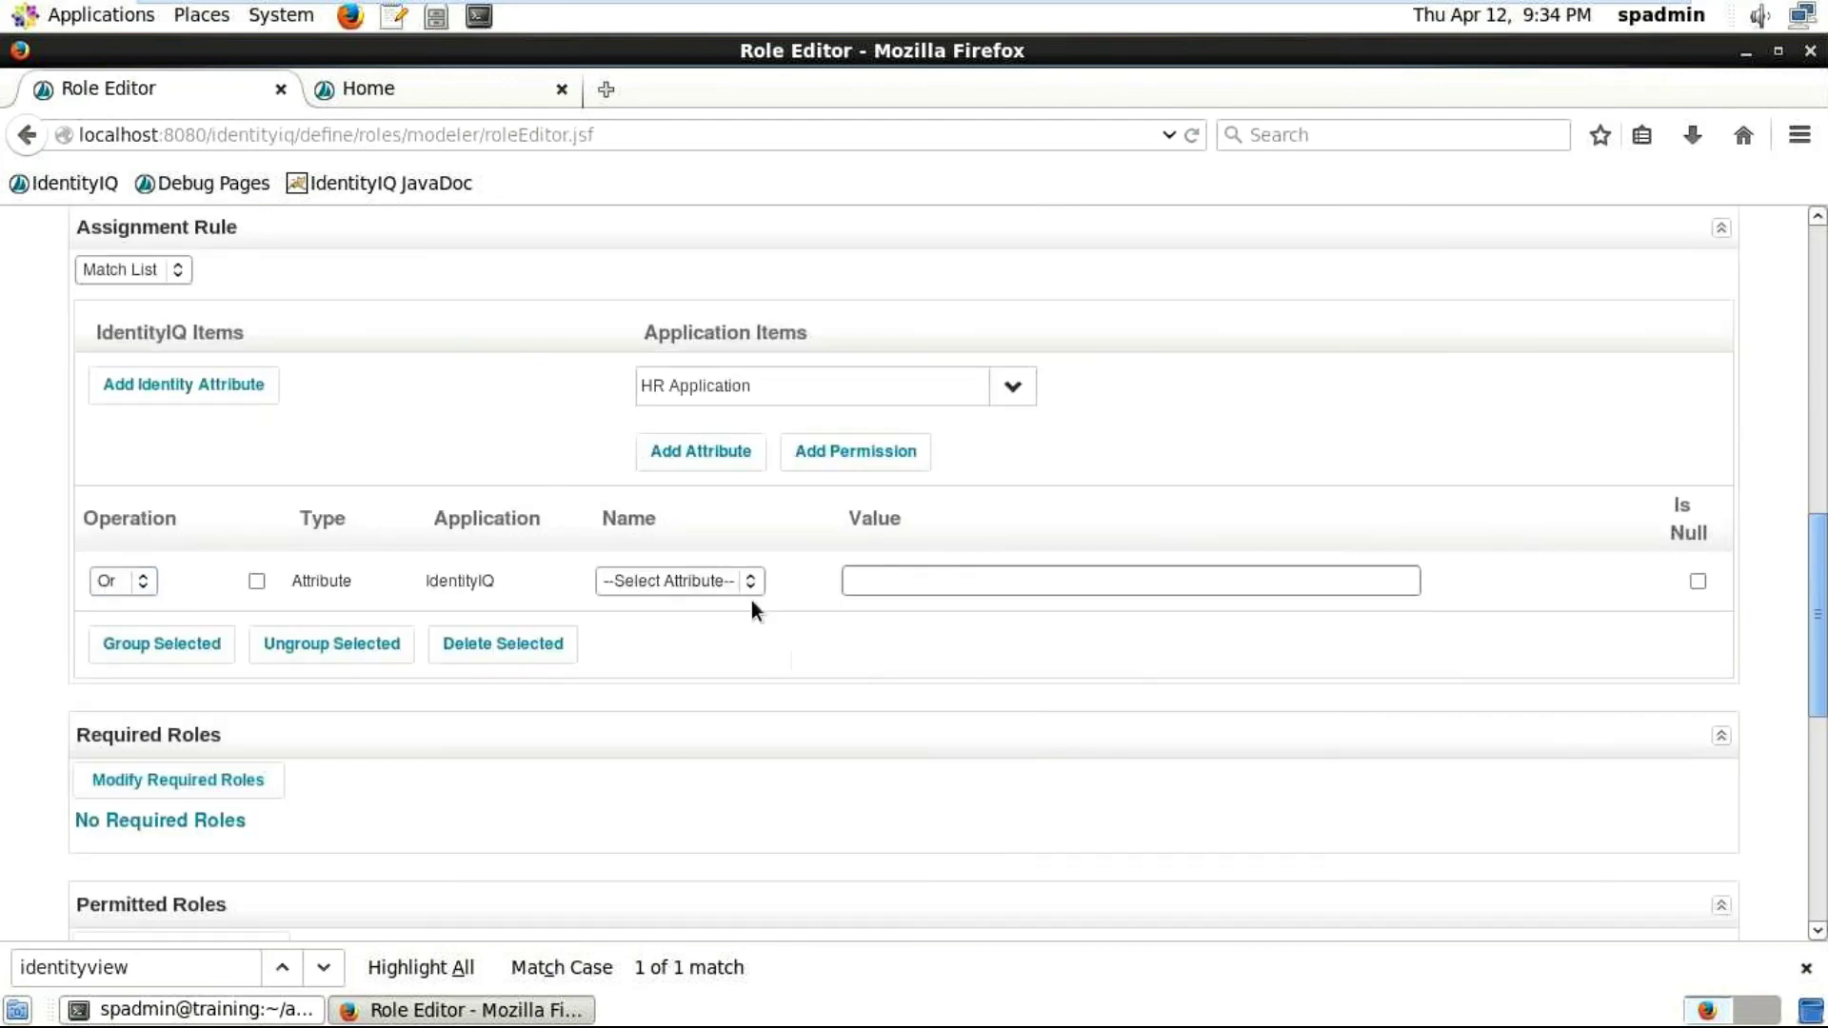
left_click(751, 581)
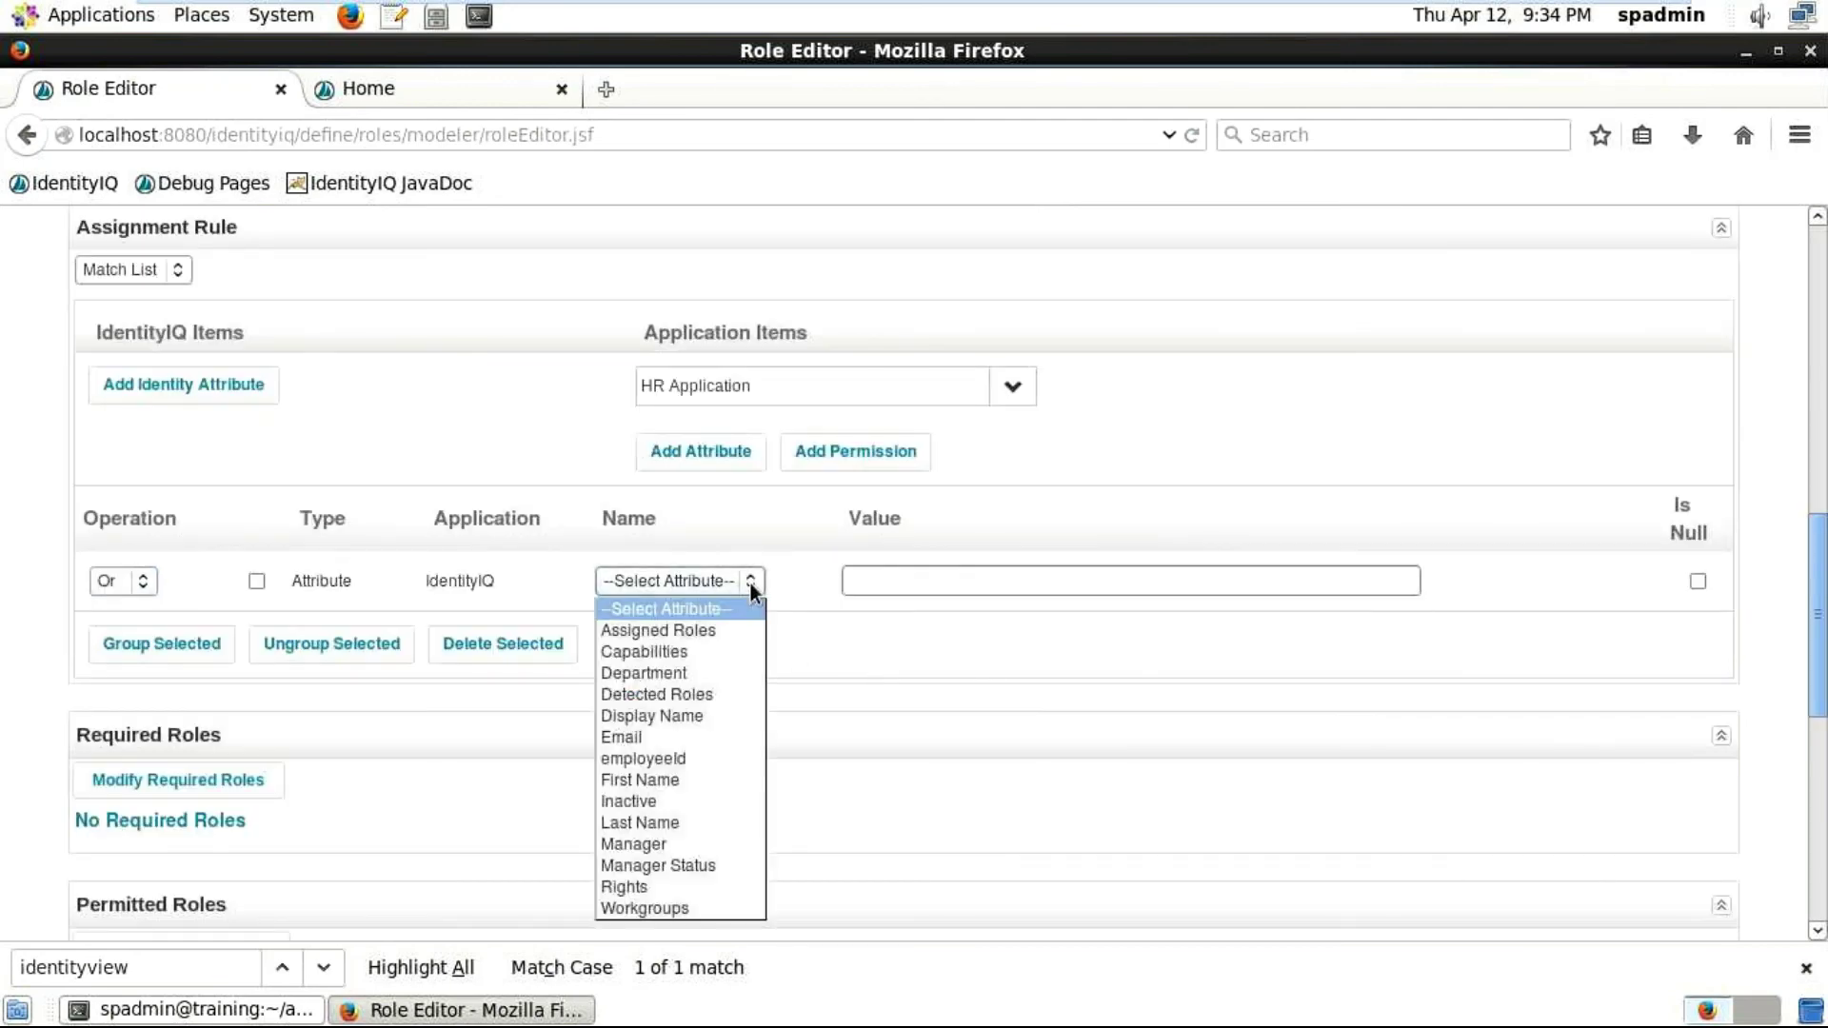
left_click(682, 678)
left_click(866, 580)
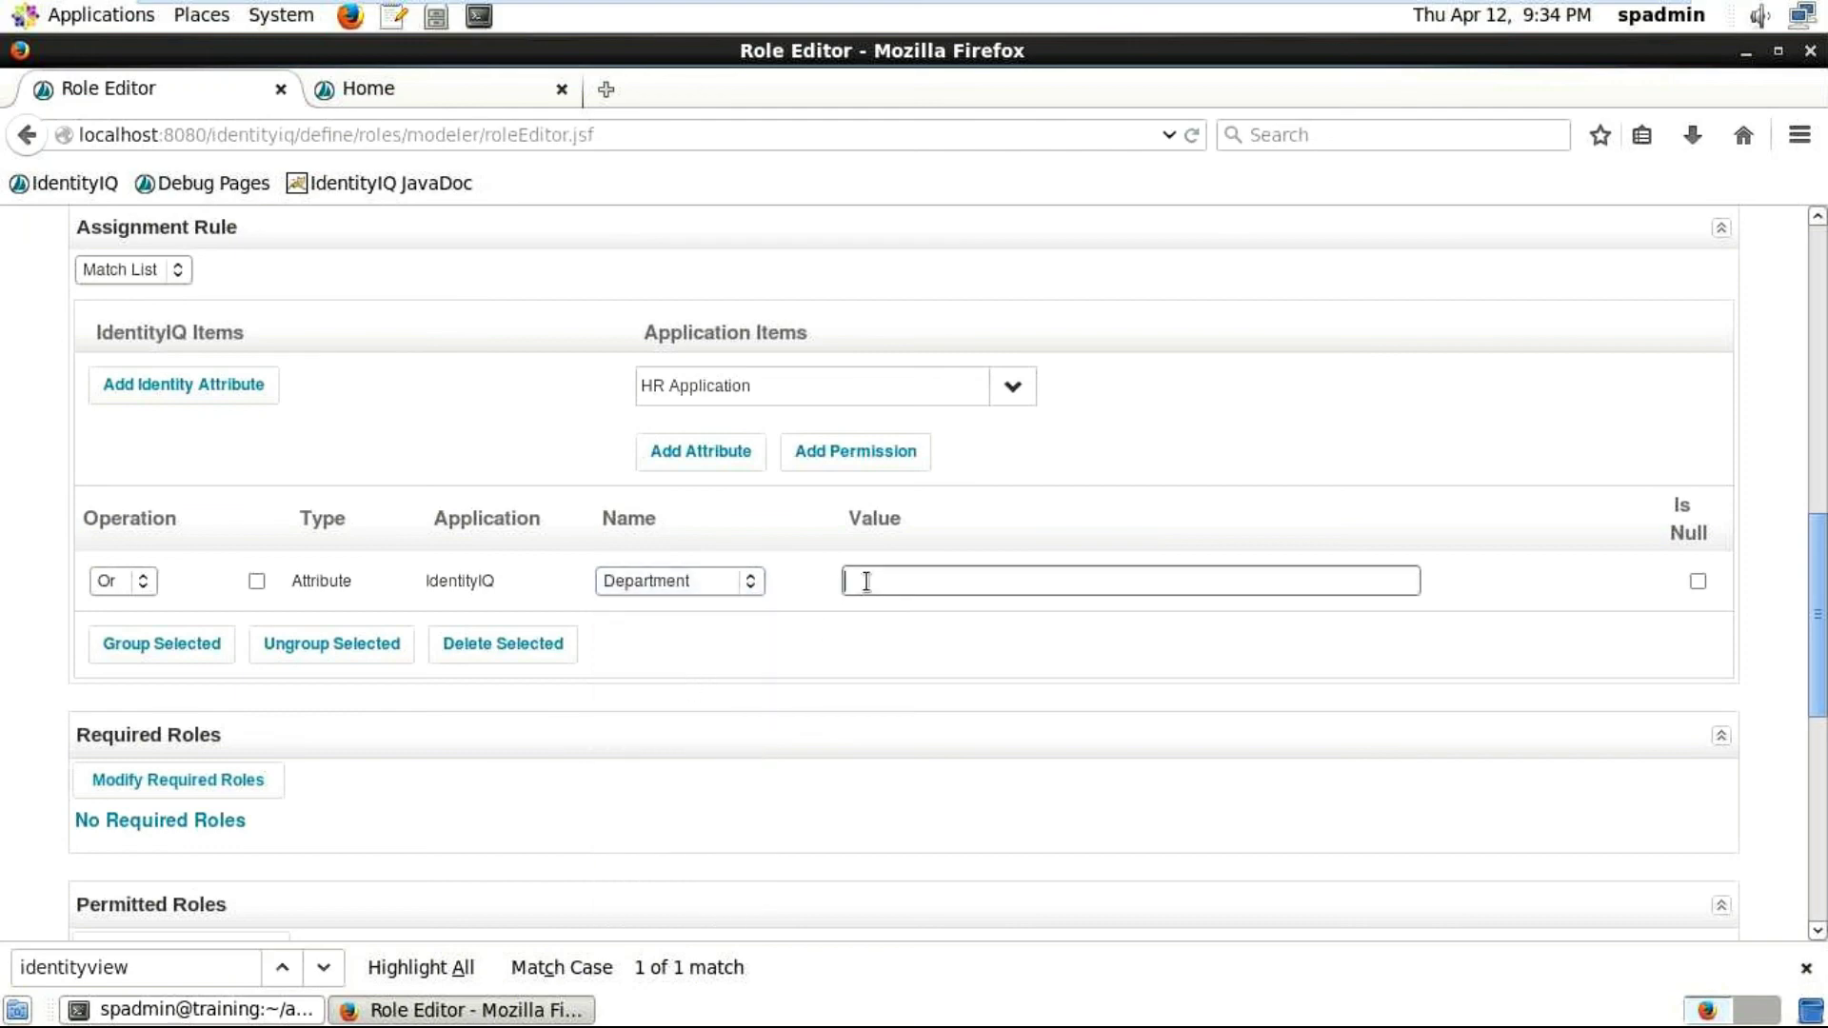